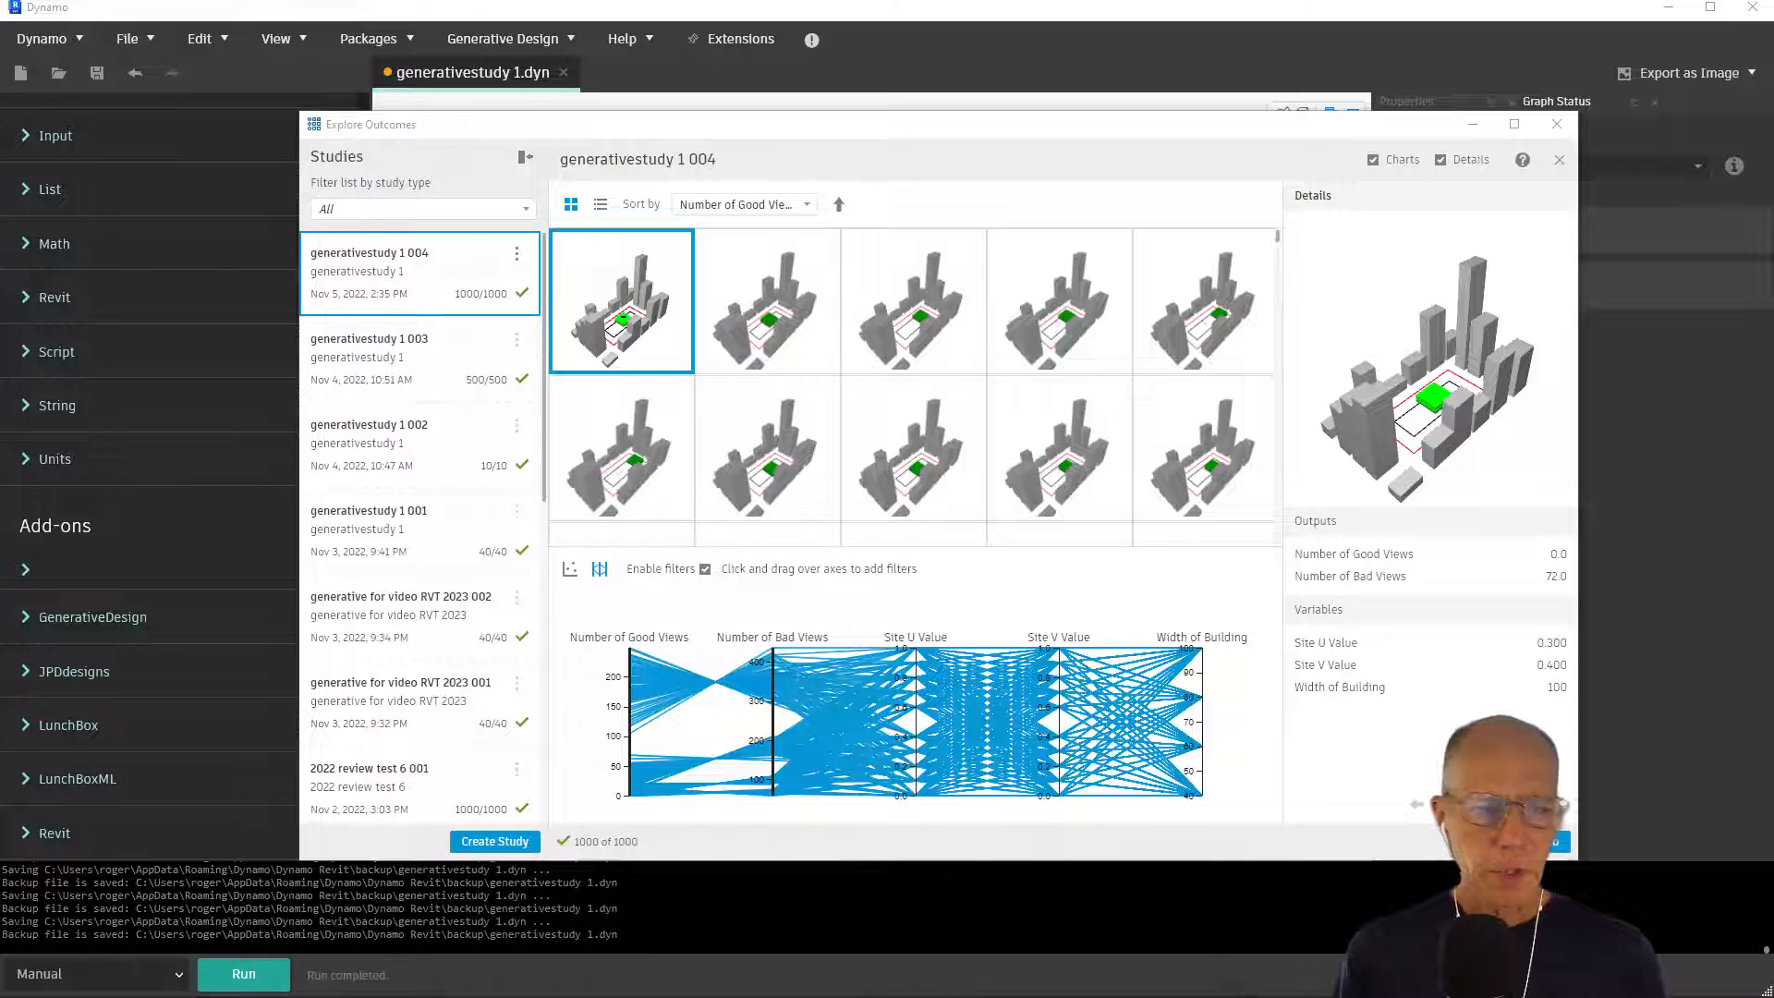
Inspect the outputs of the Line.ByStartPointDirectionLength node and the List.Flatten node feeding the View Intersection group
{"action": "left_click", "coordinate": [1213, 102]}
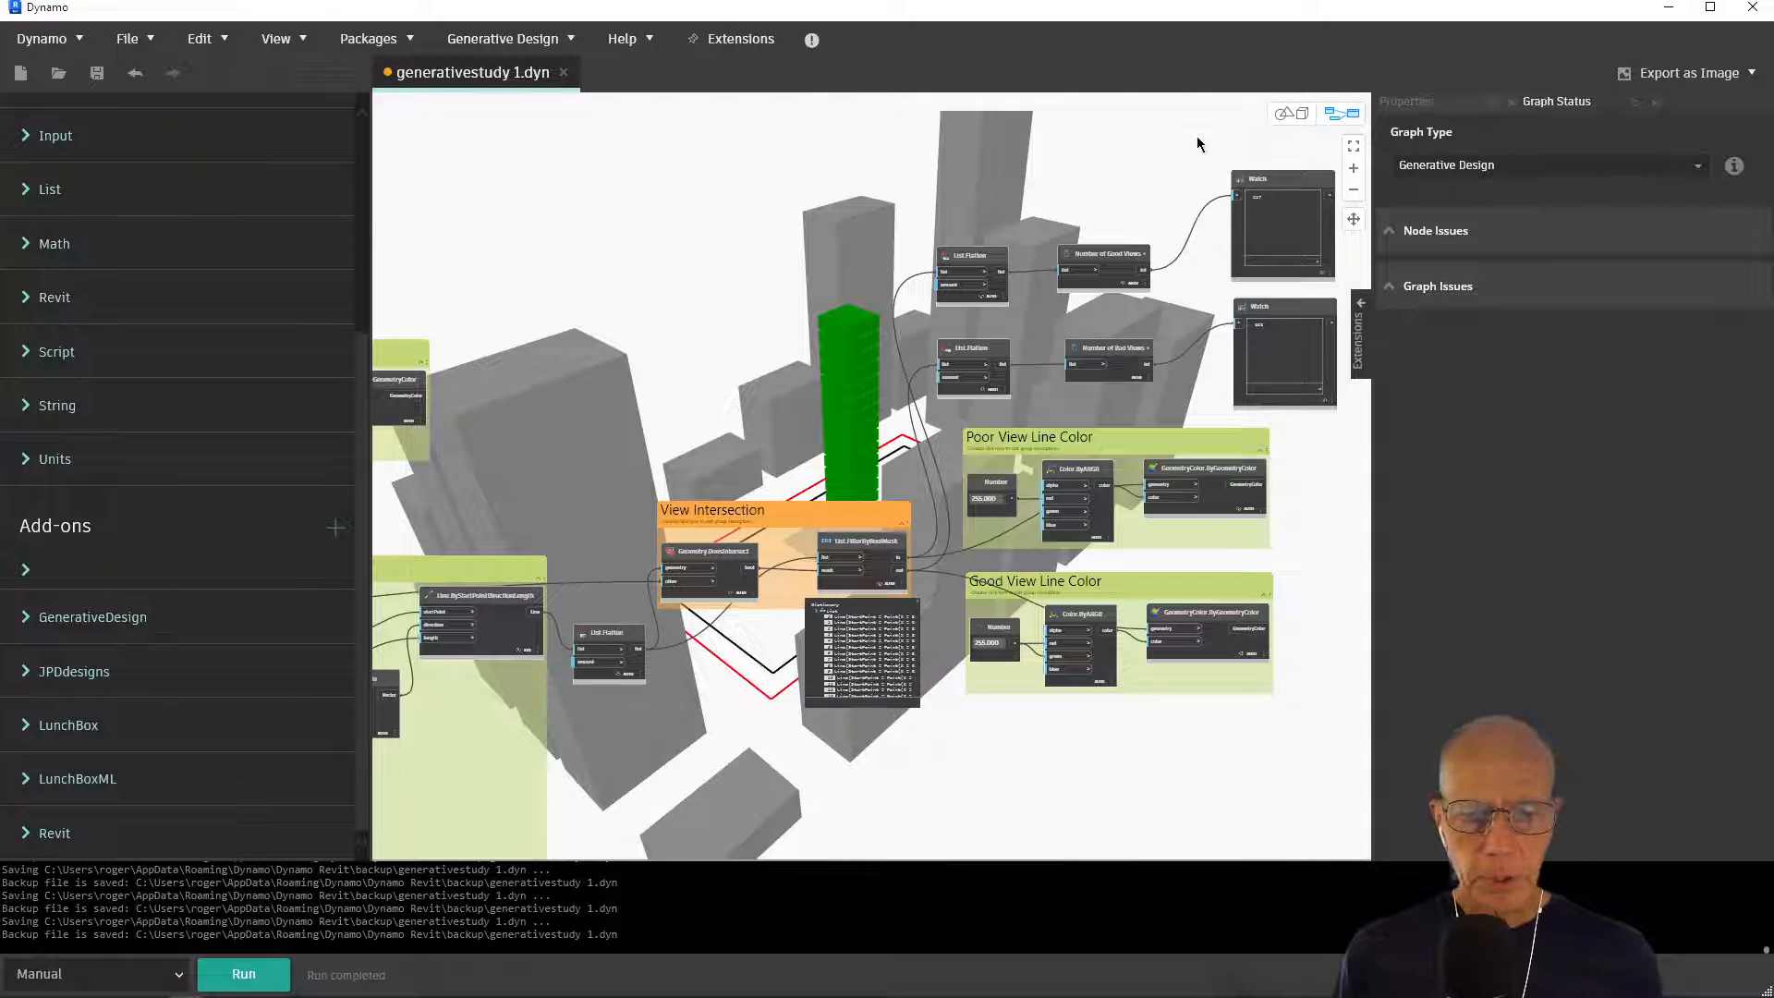
{"action": "middle_click_drag", "start_coordinate": [471, 739], "coordinate": [801, 617]}
{"action": "scroll", "coordinate": [801, 617], "scroll_direction": "up", "scroll_amount": 5}
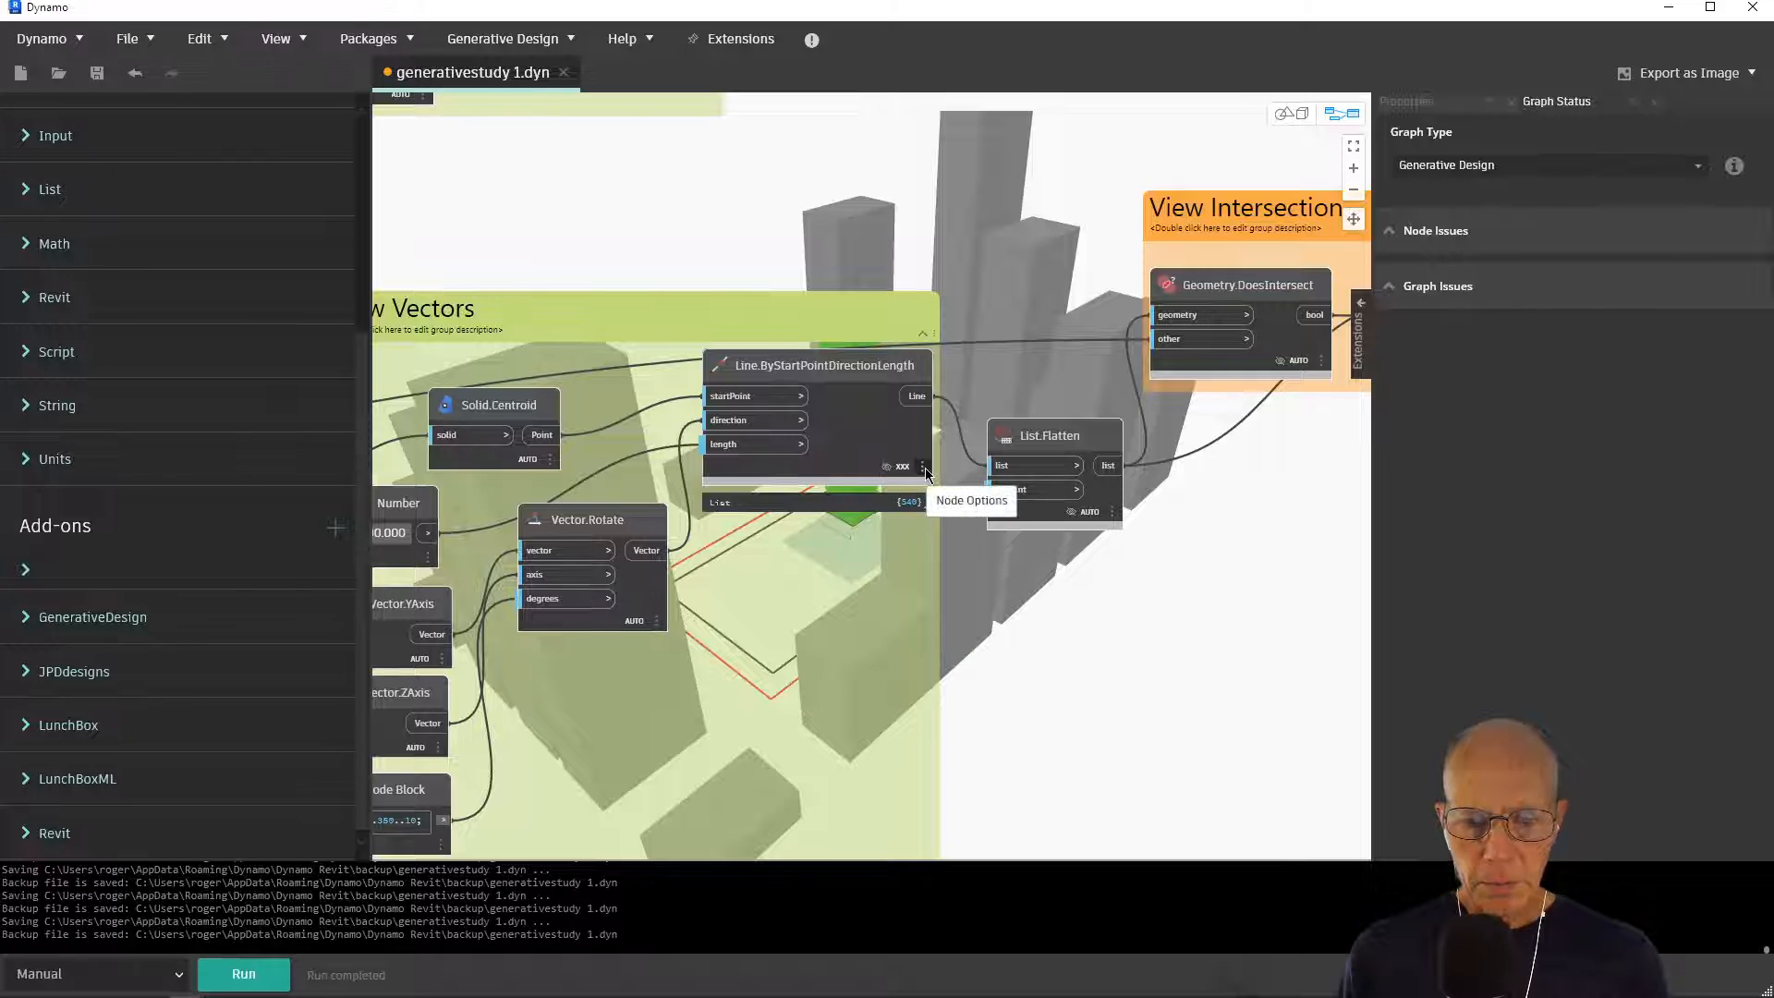
{"action": "mouse_move", "coordinate": [918, 502]}
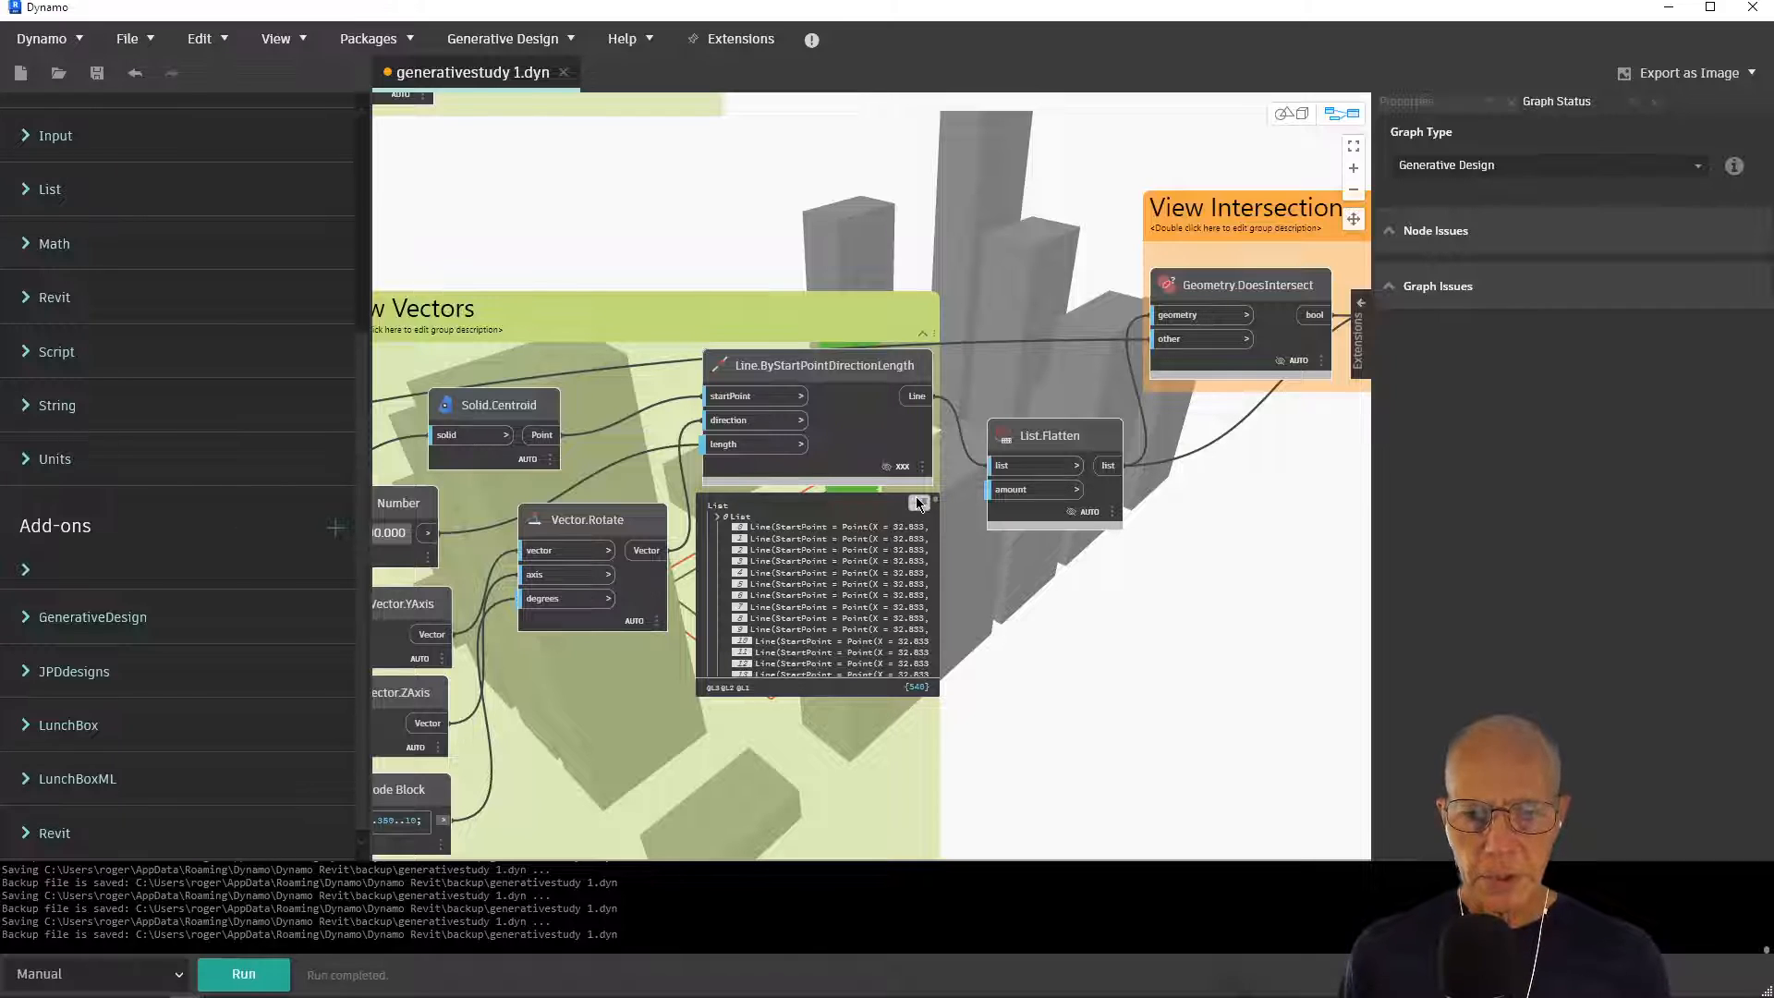
{"action": "mouse_move", "coordinate": [1020, 450]}
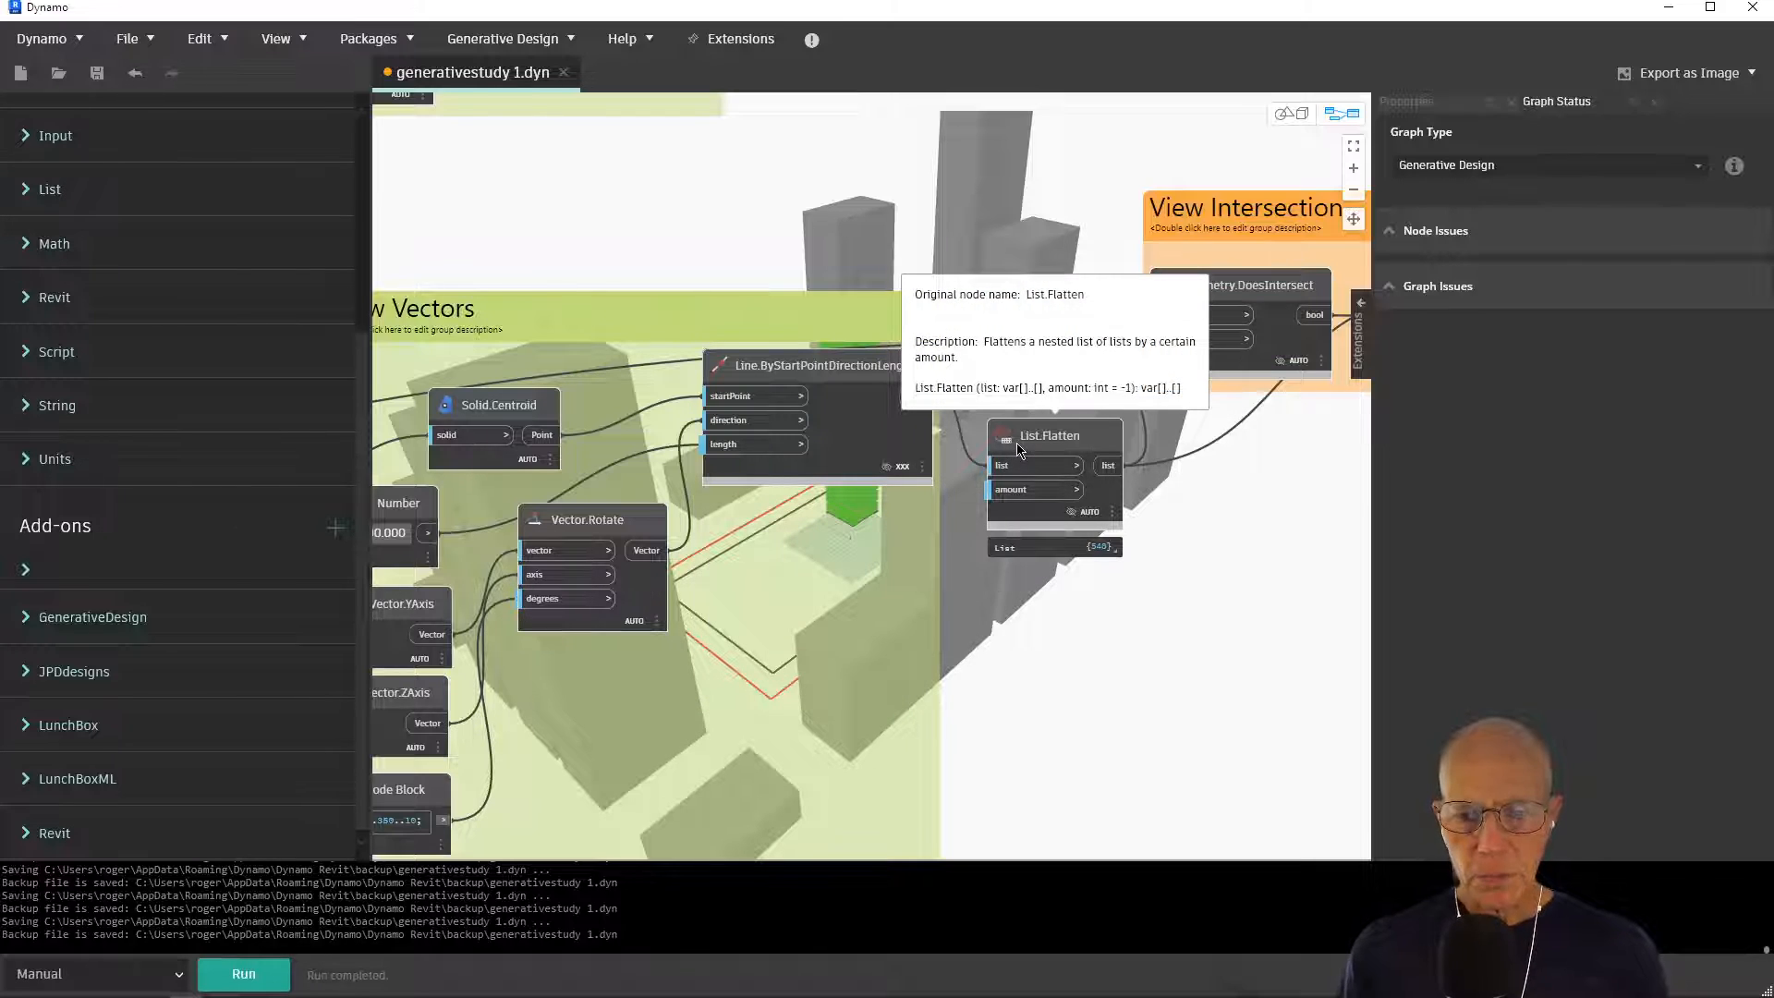
{"action": "middle_click_drag", "start_coordinate": [1129, 518], "coordinate": [868, 566]}
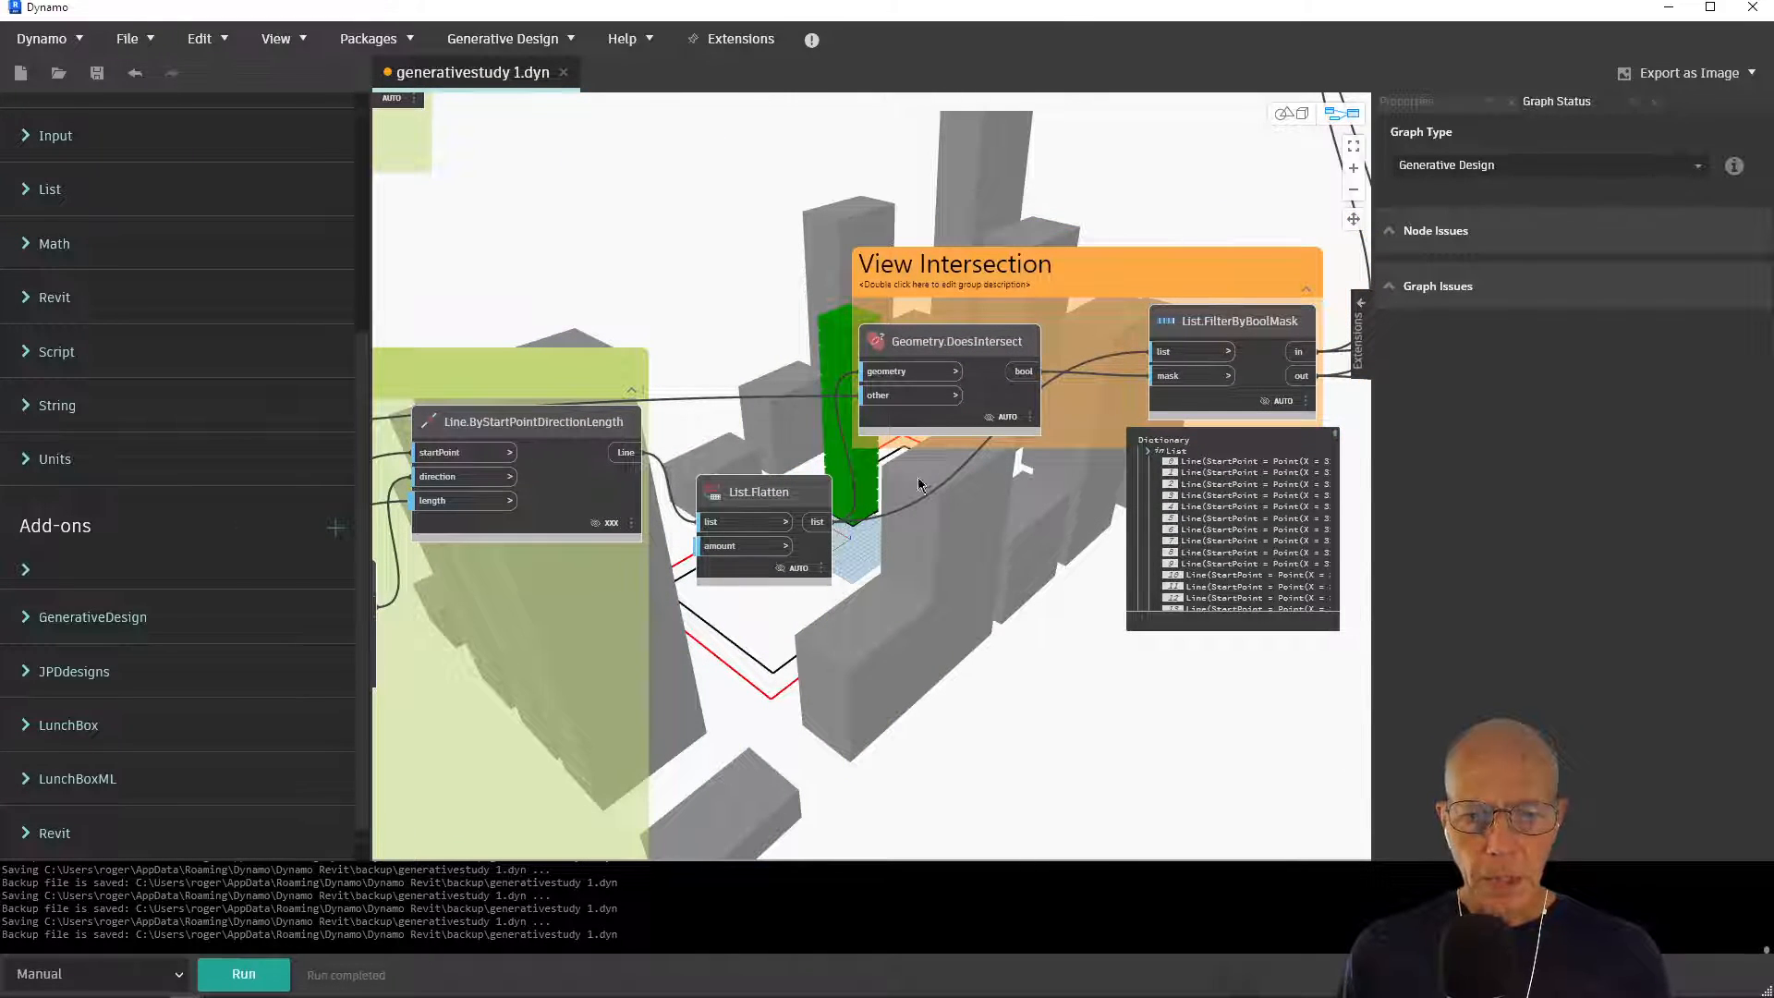
{"action": "mouse_move", "coordinate": [794, 499]}
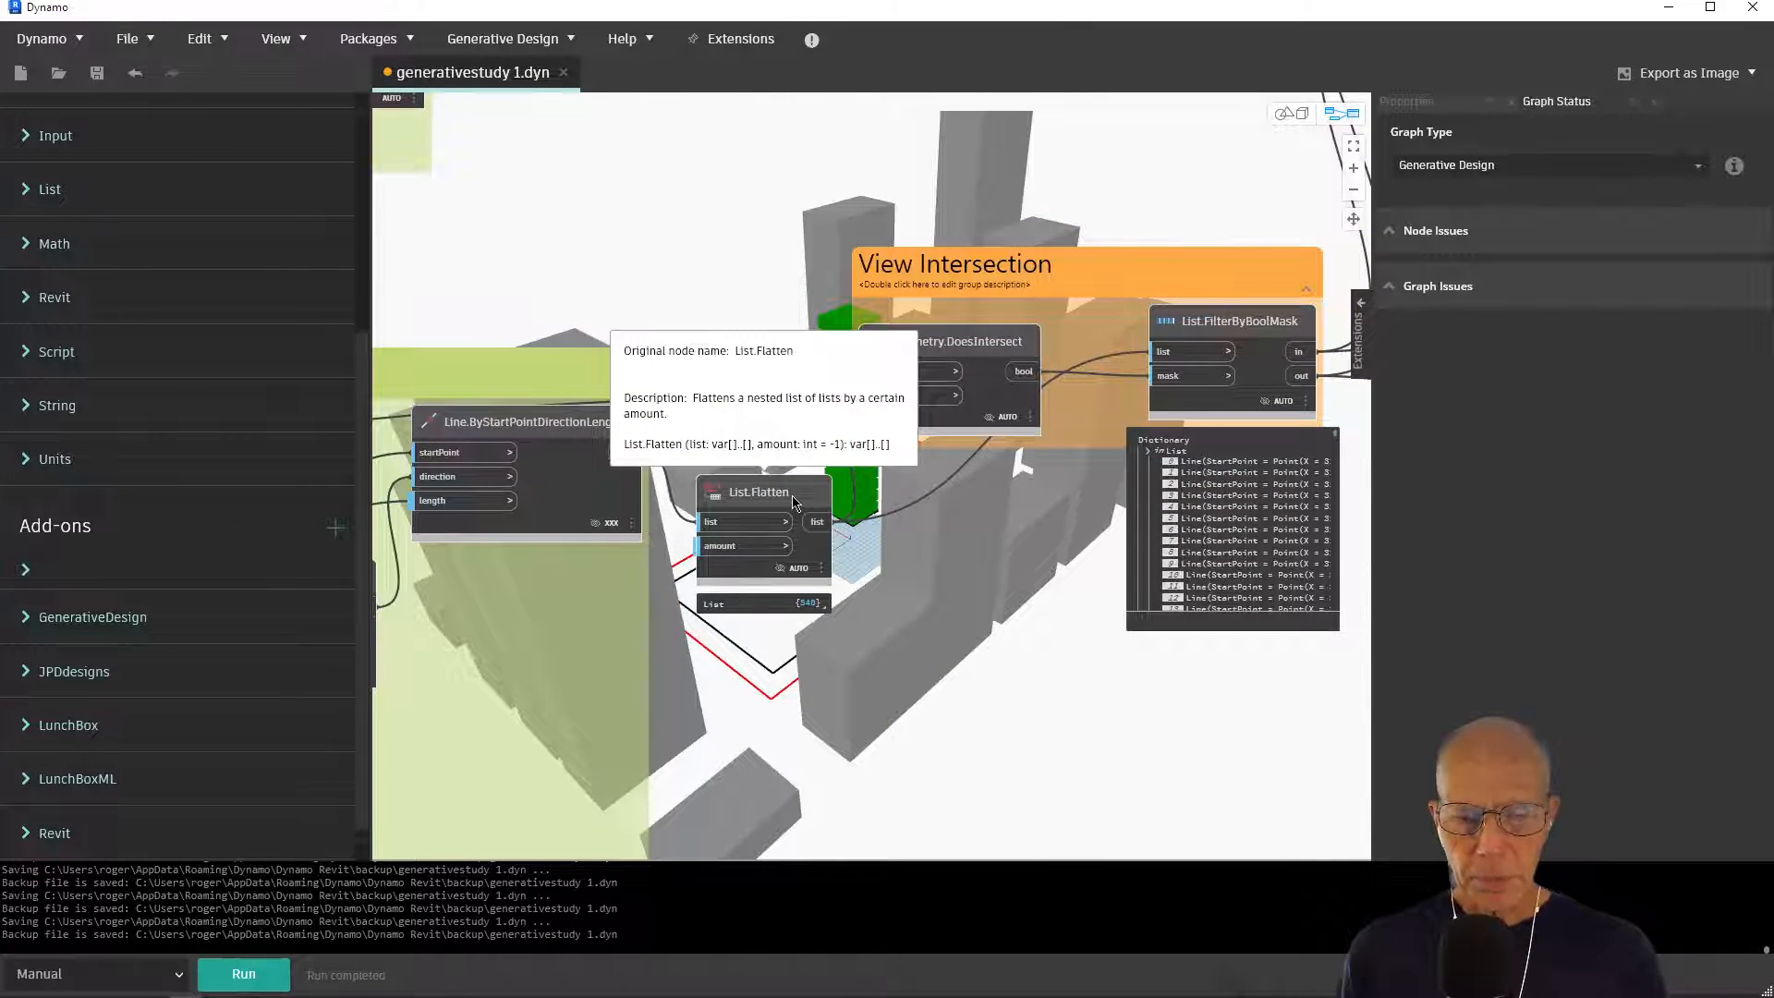
Inspect the good-view and bad-view branches, from their List.Flatten nodes through the Number of Good Views and Number of Bad Views counts to the Watch nodes
{"action": "middle_click_drag", "start_coordinate": [1205, 259], "coordinate": [676, 613]}
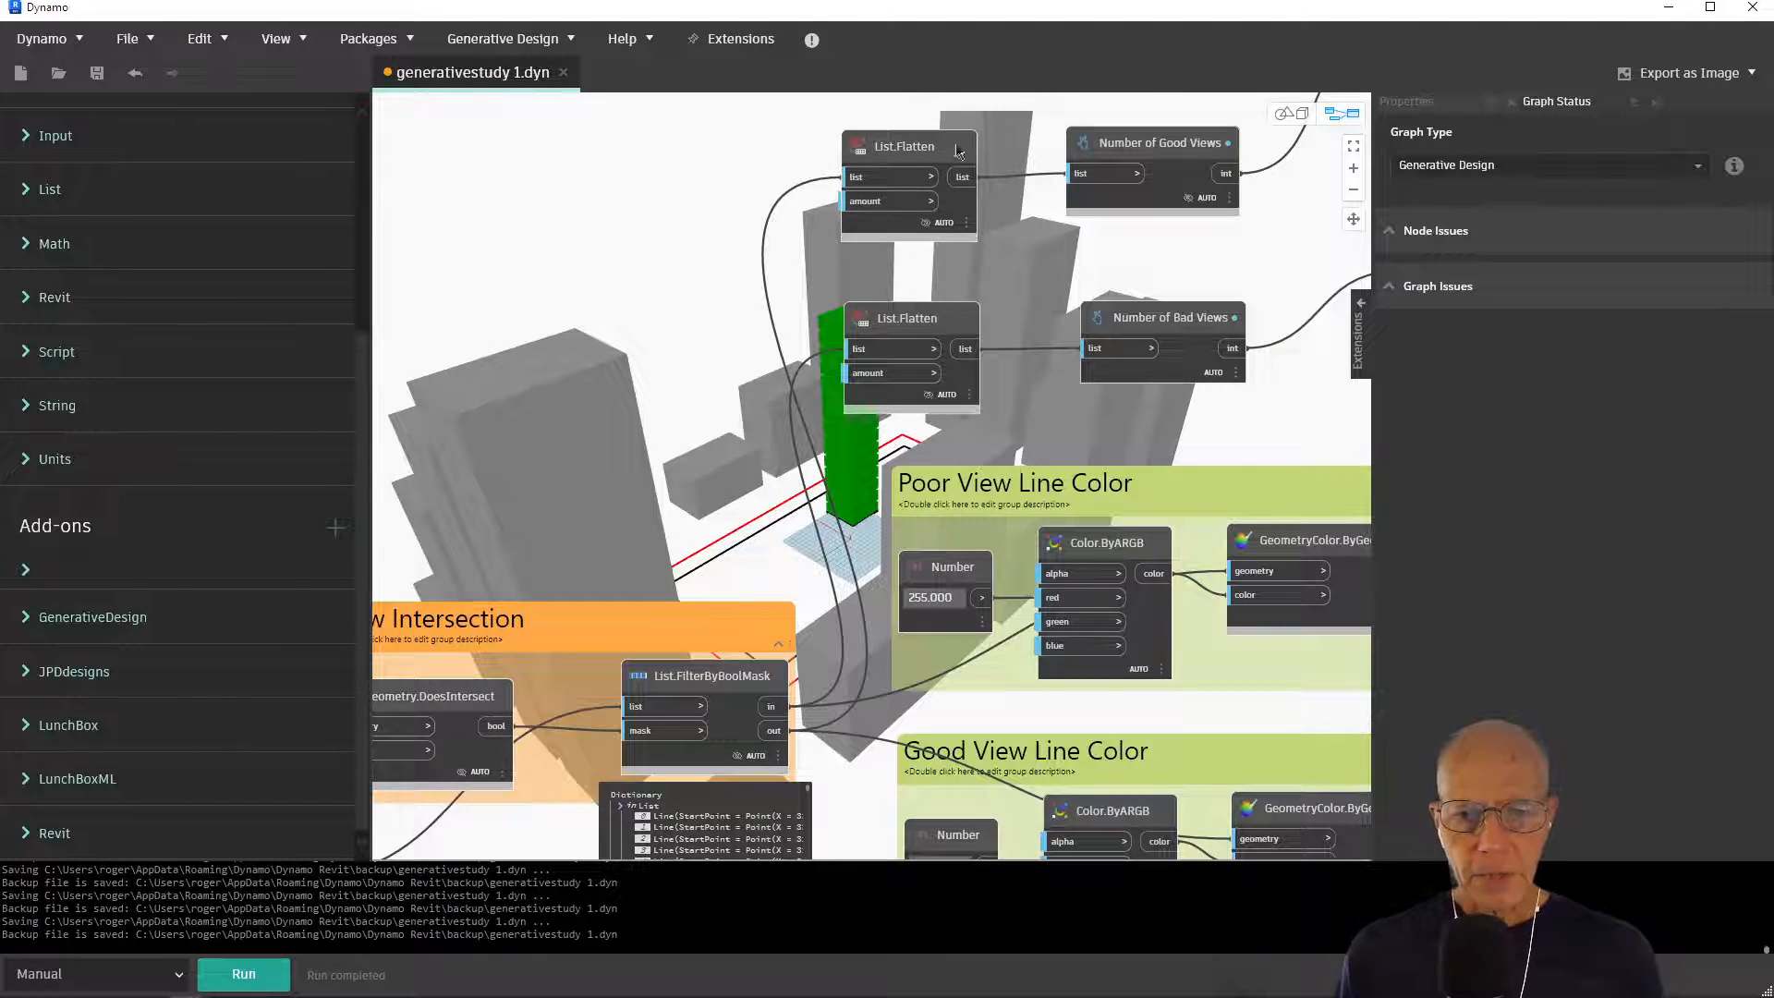
{"action": "mouse_move", "coordinate": [919, 155]}
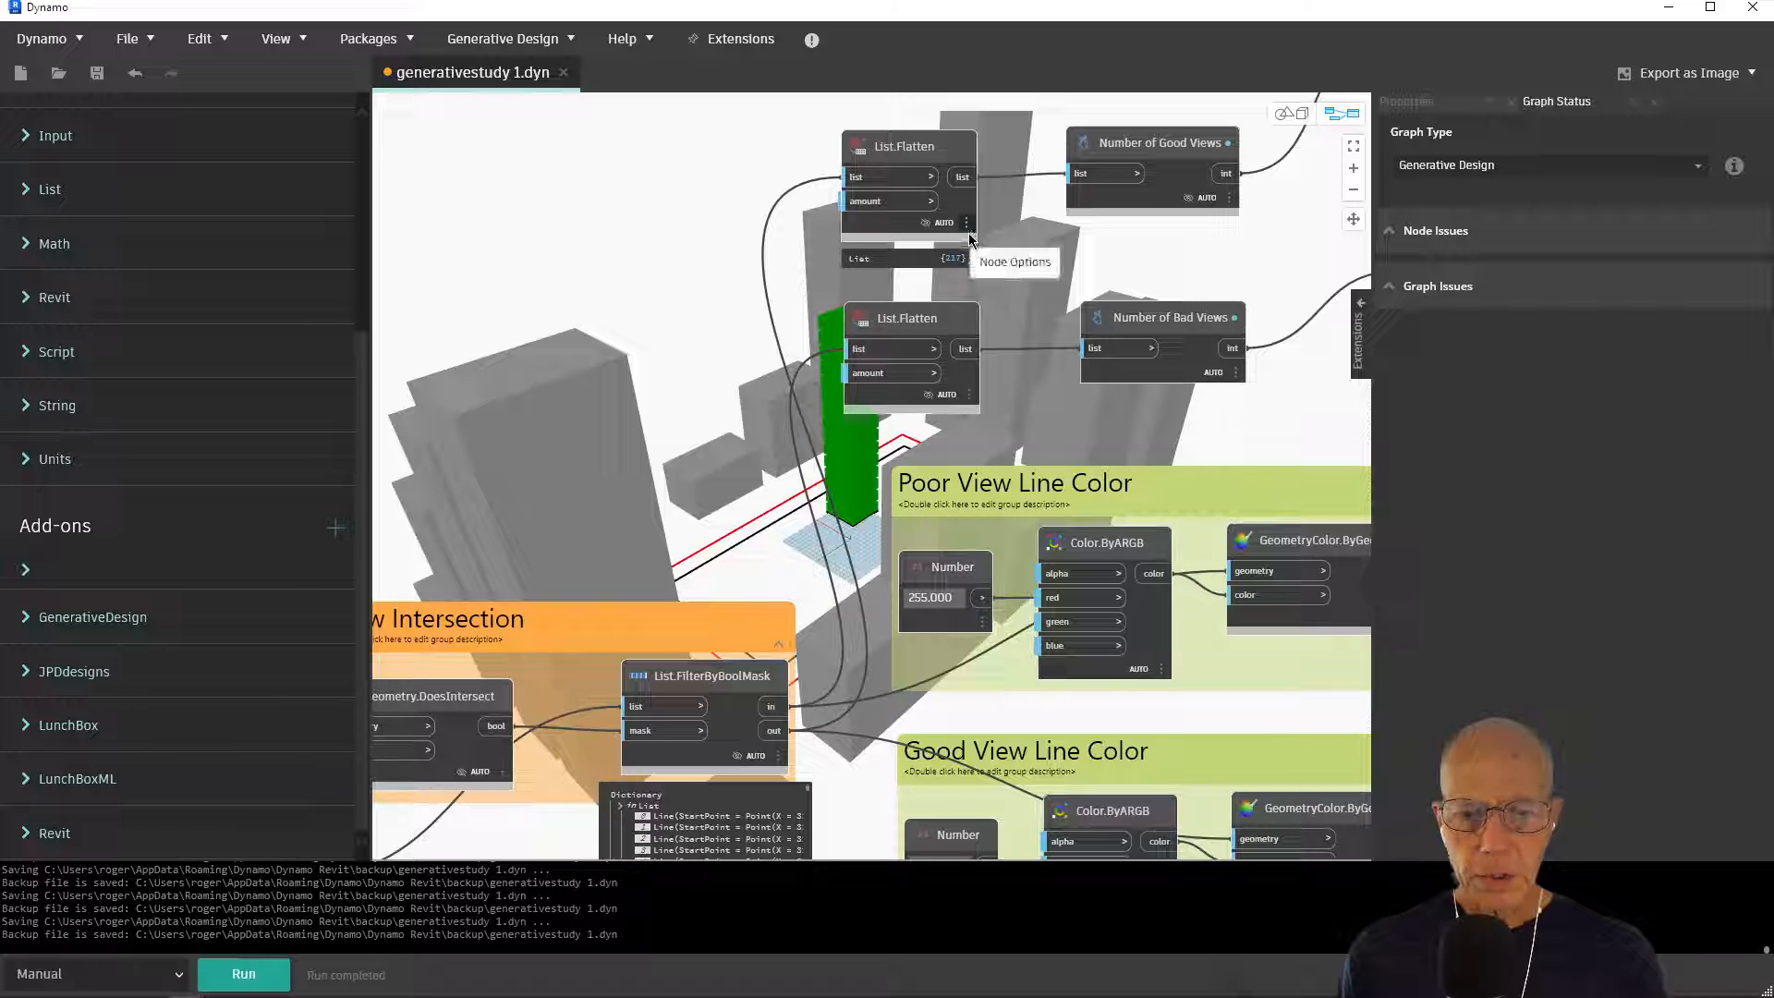
{"action": "mouse_move", "coordinate": [970, 254]}
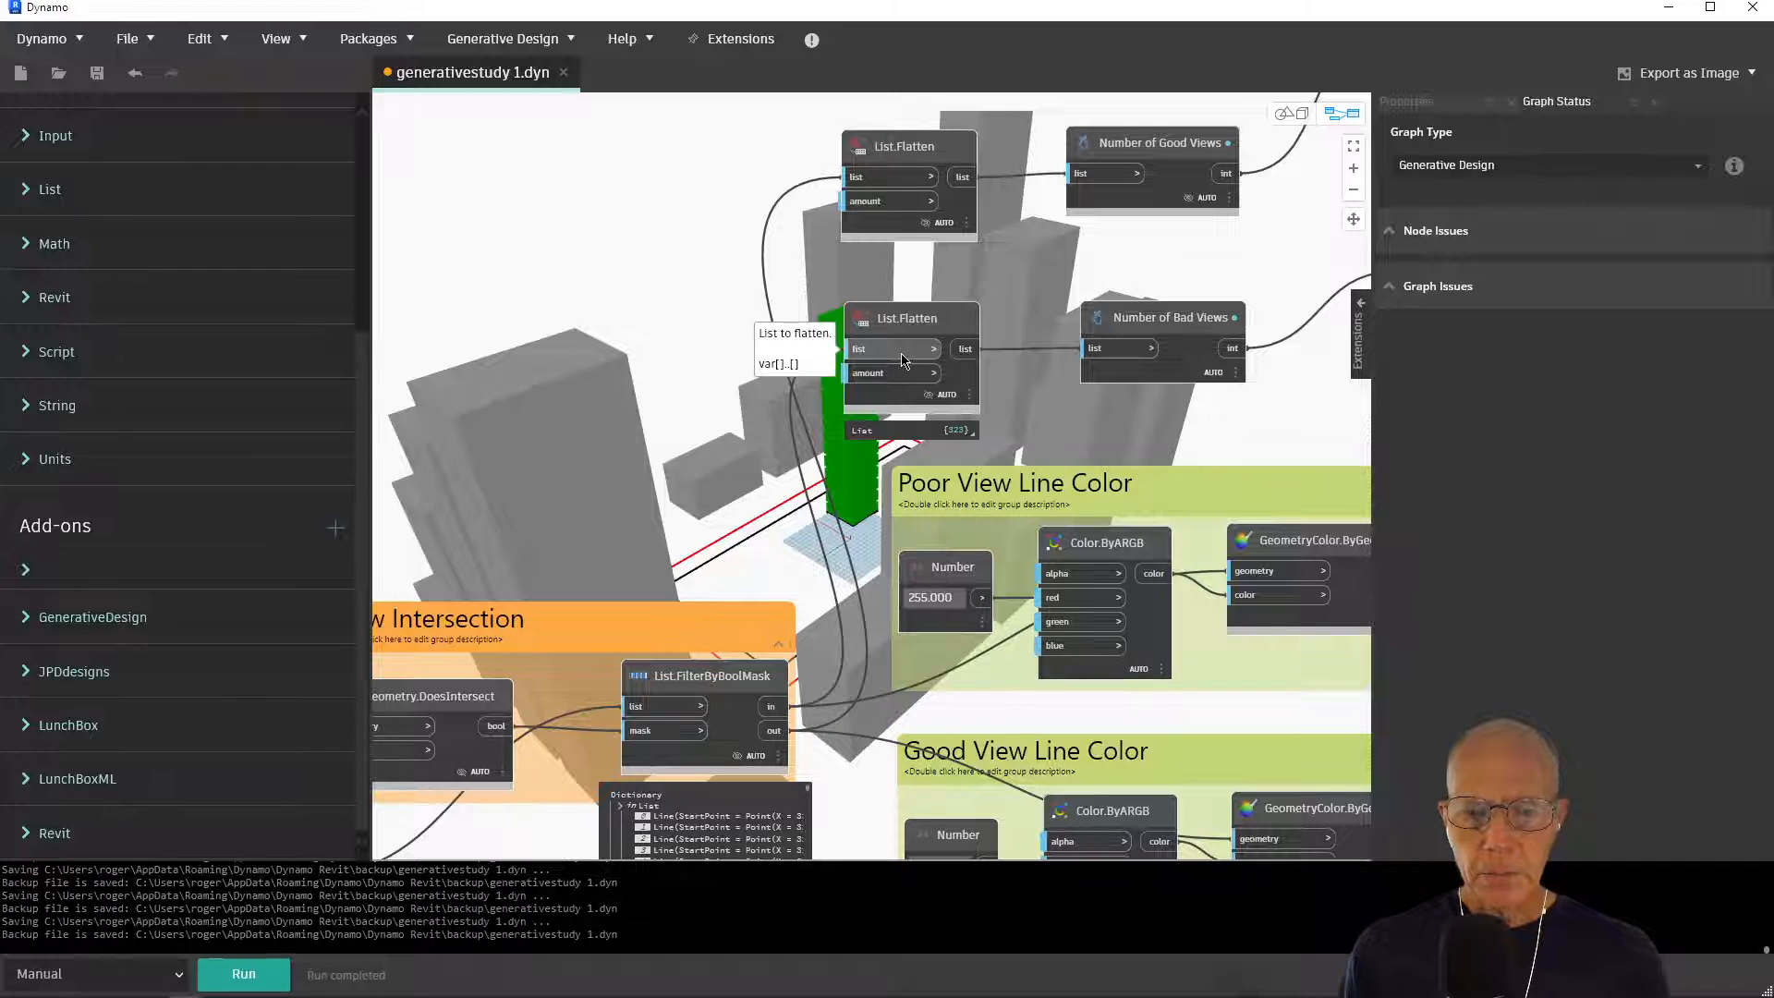
{"action": "mouse_move", "coordinate": [905, 335]}
{"action": "mouse_move", "coordinate": [1099, 334]}
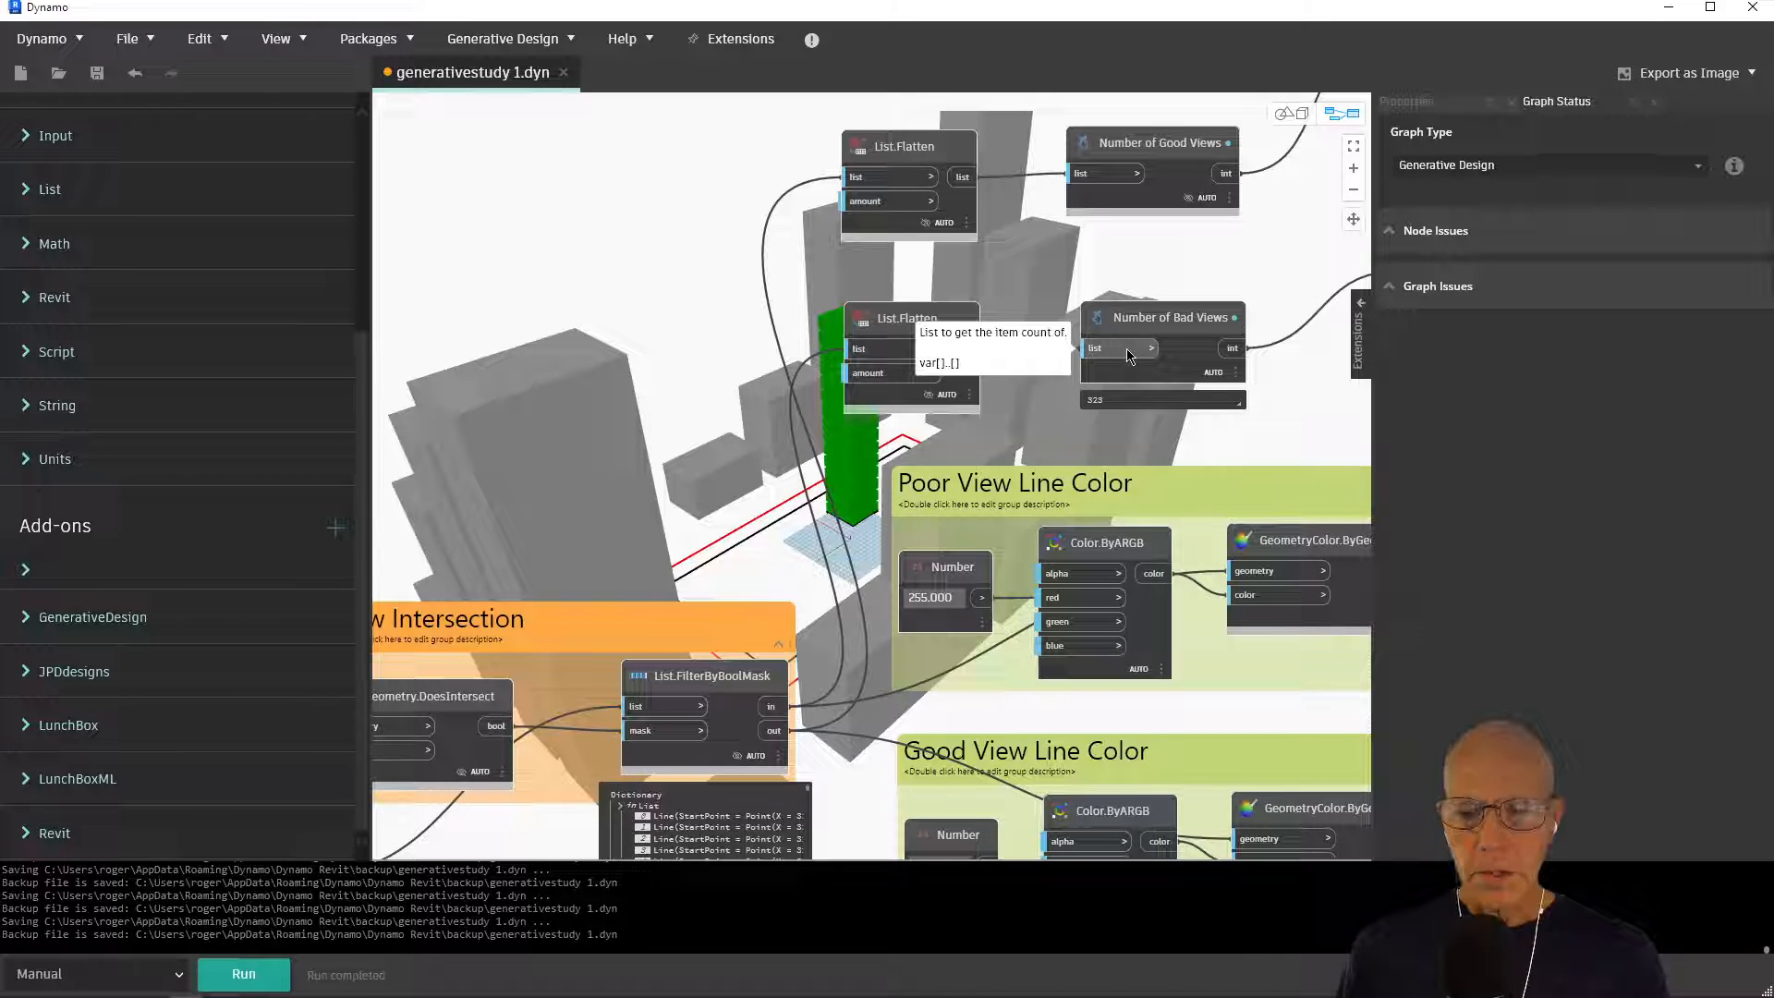
{"action": "middle_click_drag", "start_coordinate": [1128, 355], "coordinate": [610, 523]}
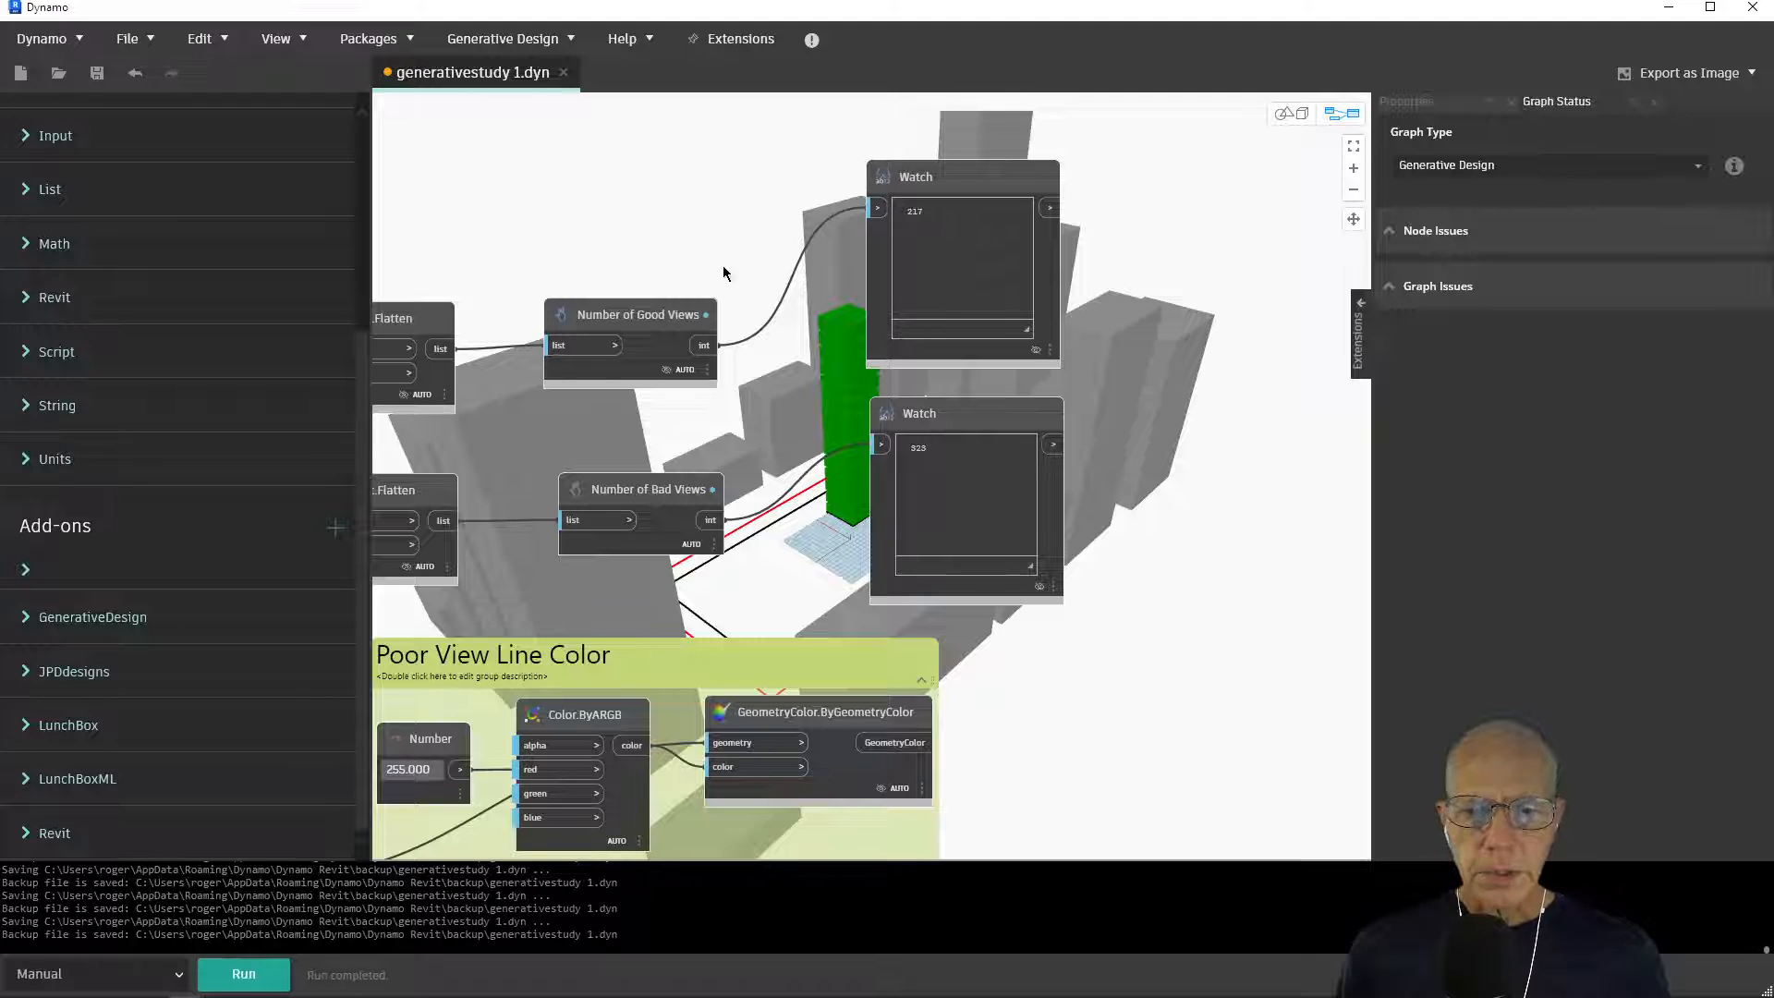
{"action": "scroll", "coordinate": [742, 260], "scroll_direction": "up", "scroll_amount": 2}
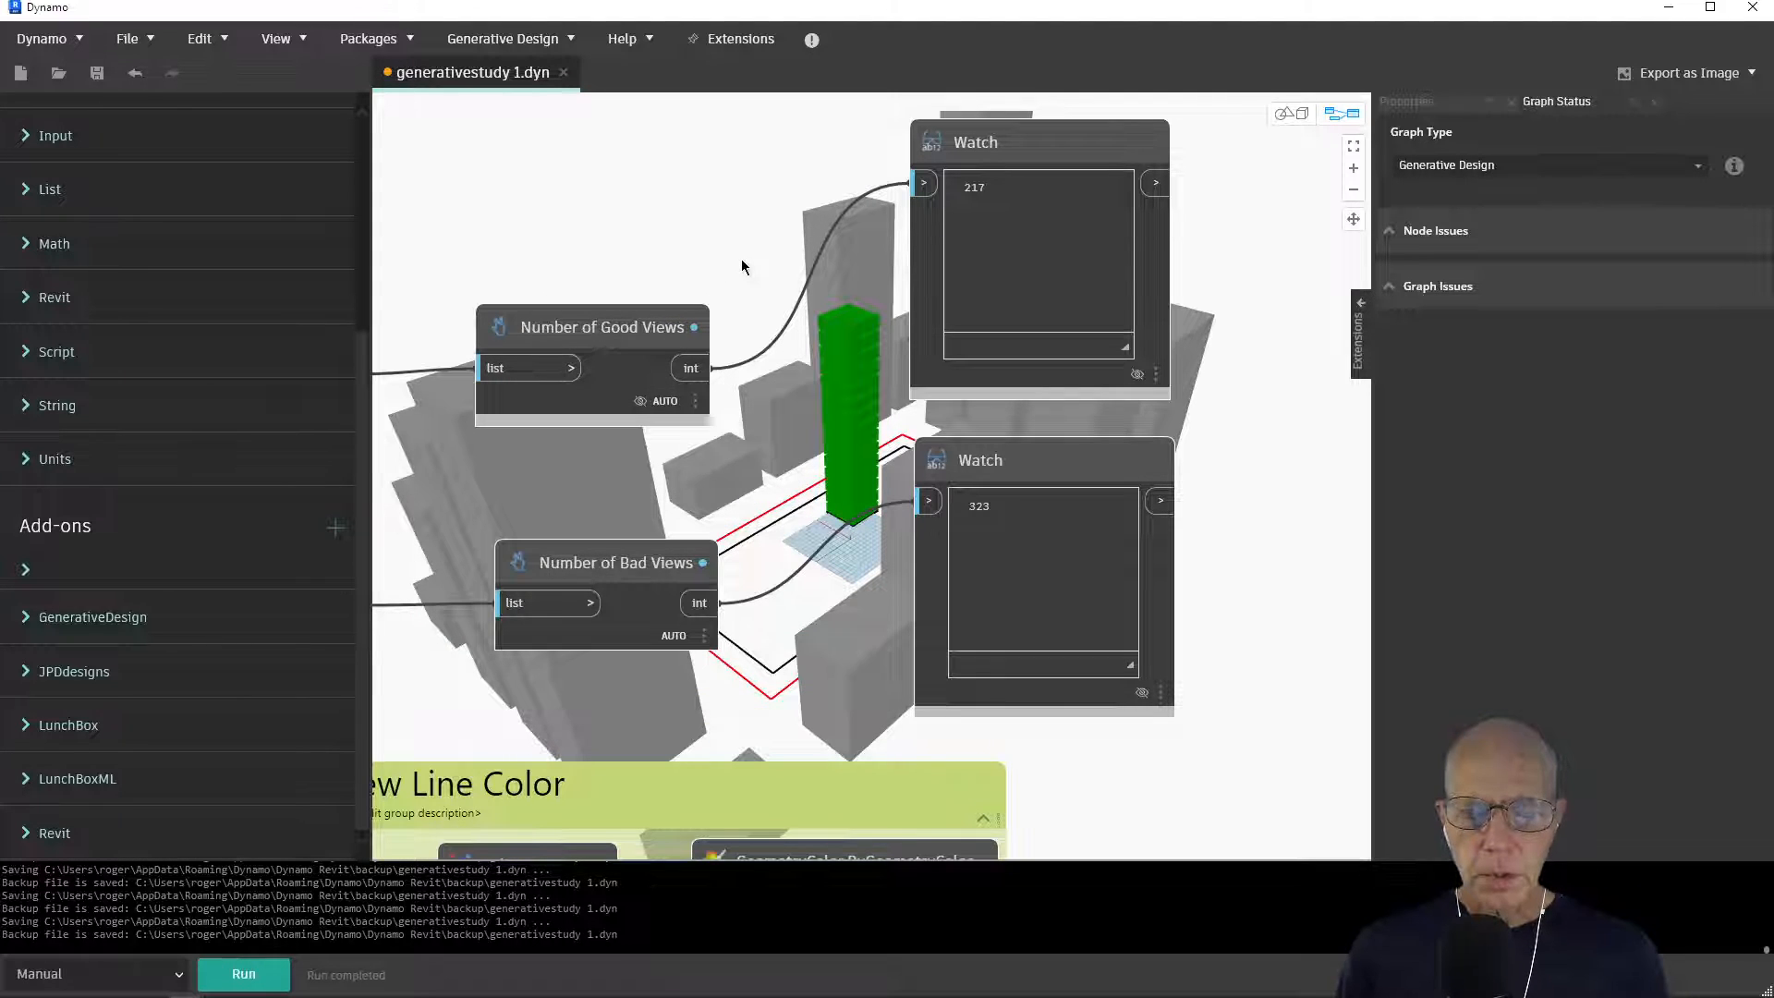
{"action": "middle_click_drag", "start_coordinate": [741, 259], "coordinate": [714, 310]}
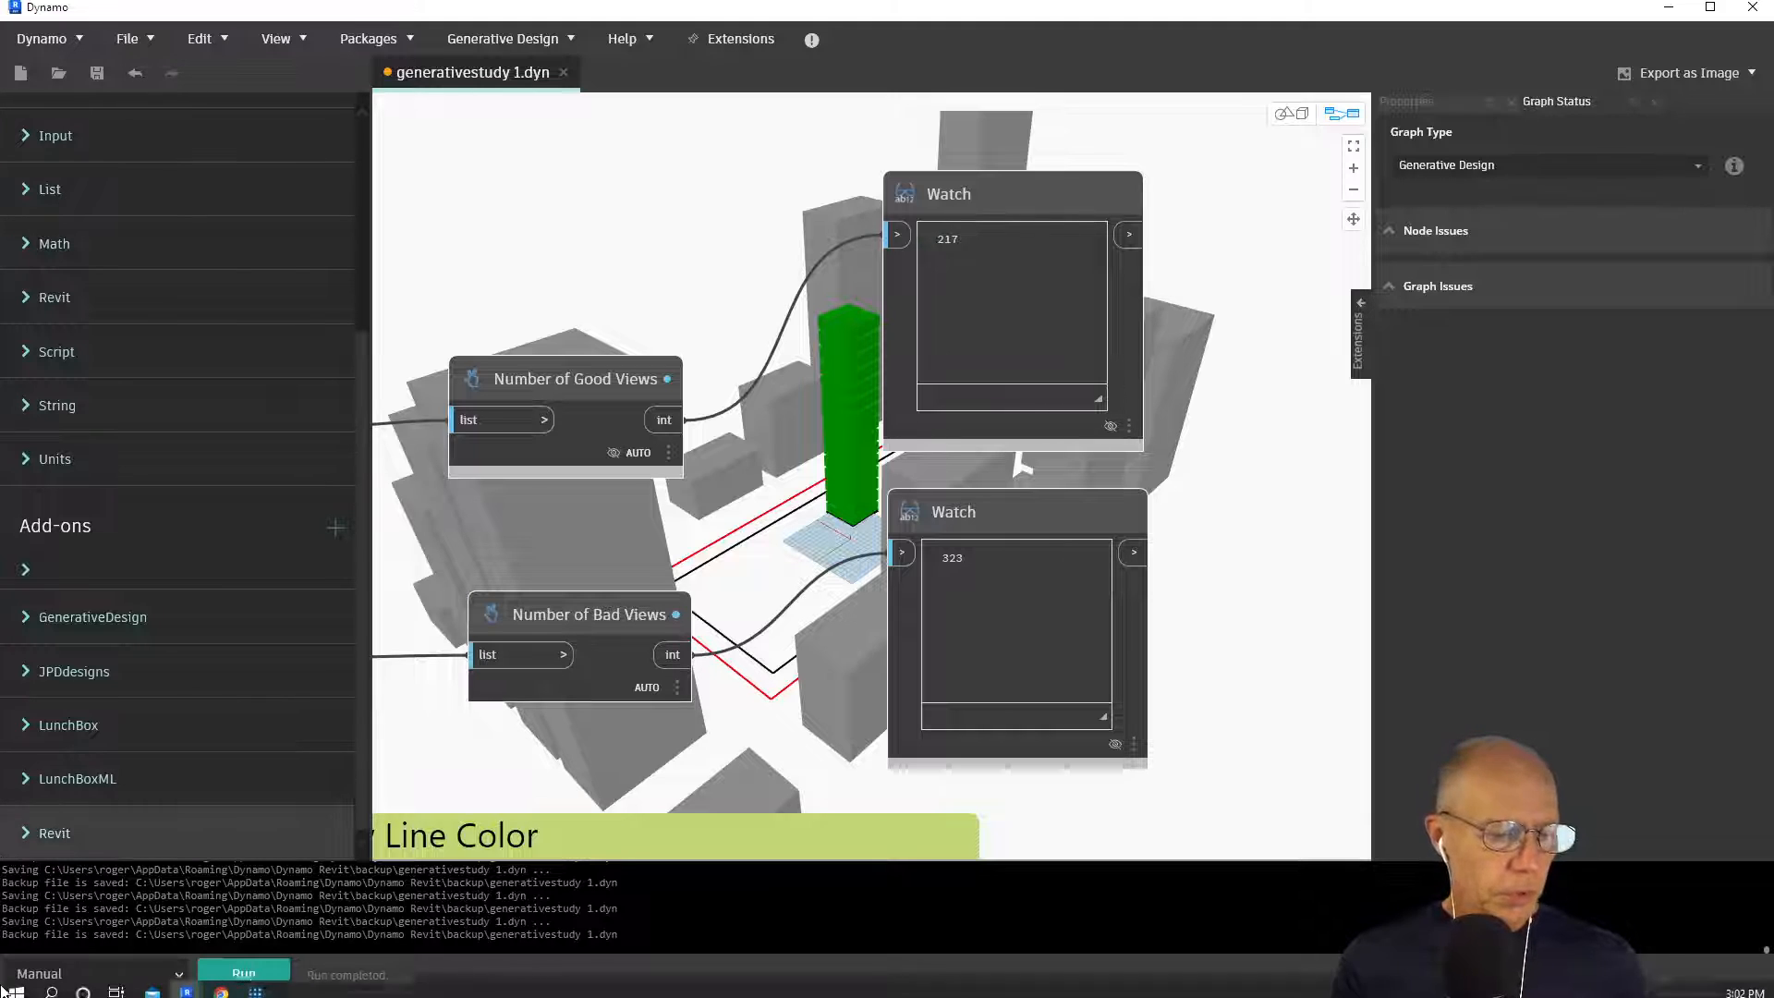
Filter the generativestudy 1 004 outcomes to the highest Number of Good Views and select the first remaining outcome
{"action": "left_click", "coordinate": [257, 993]}
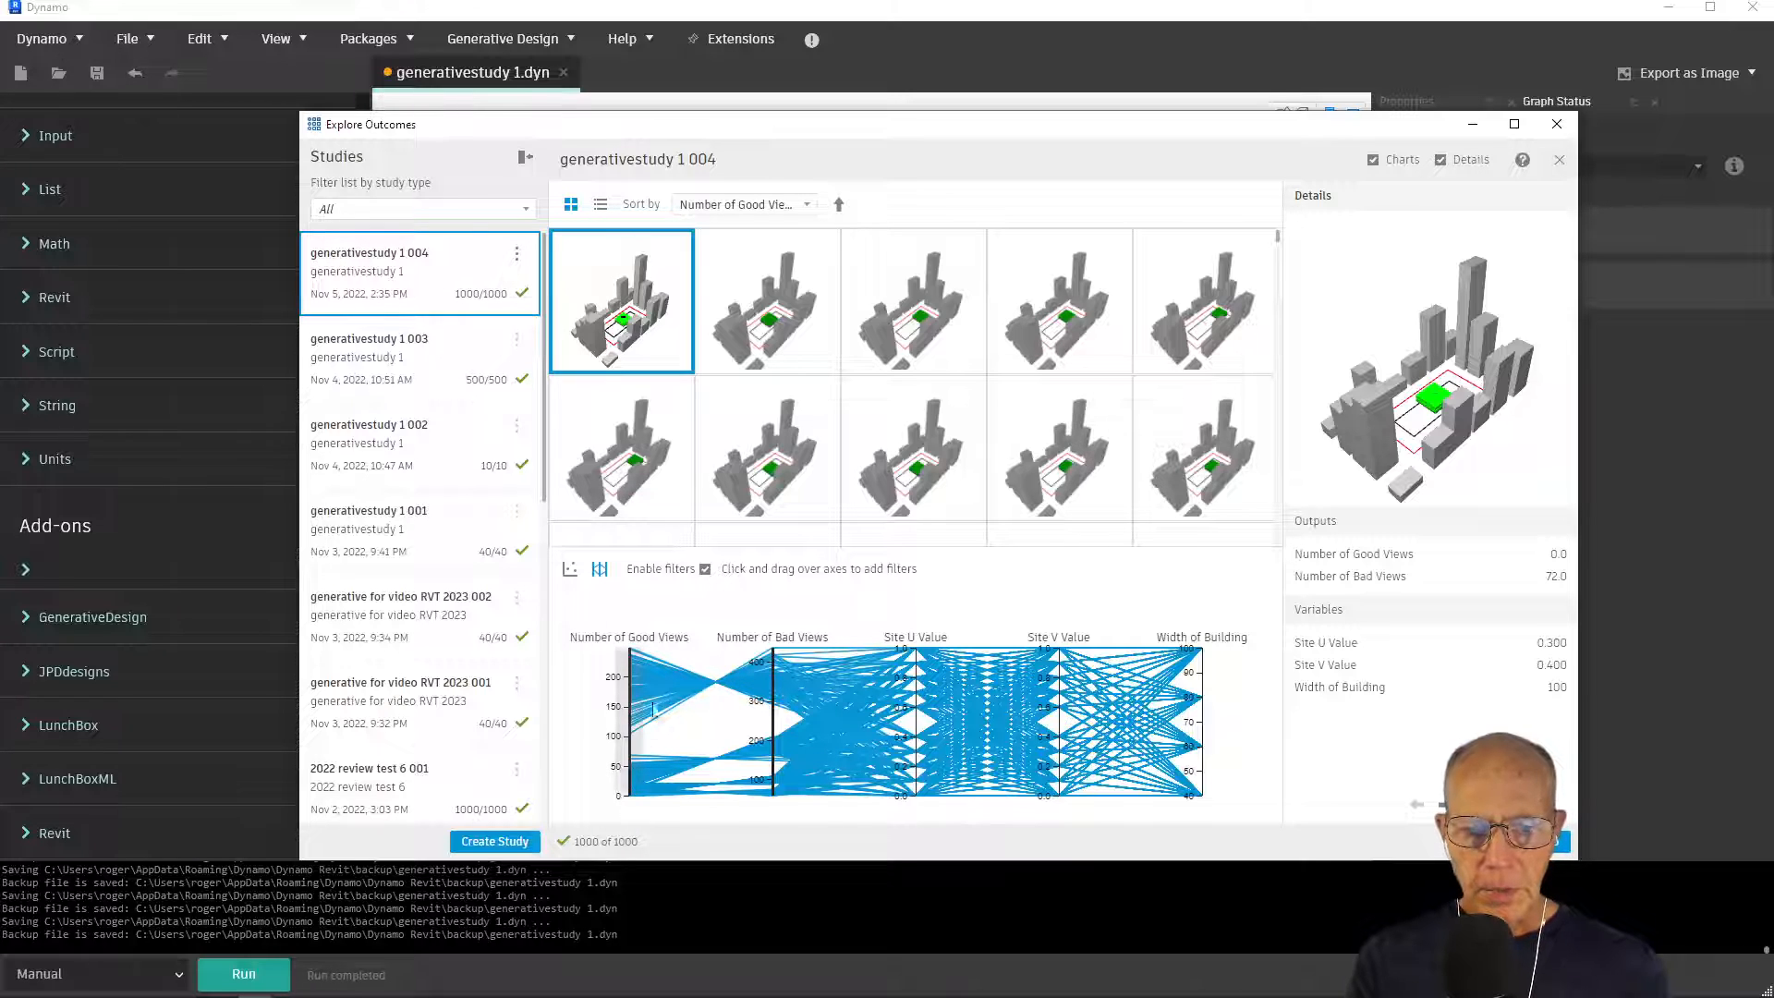
{"action": "scroll", "coordinate": [890, 370], "scroll_direction": "down", "scroll_amount": 1}
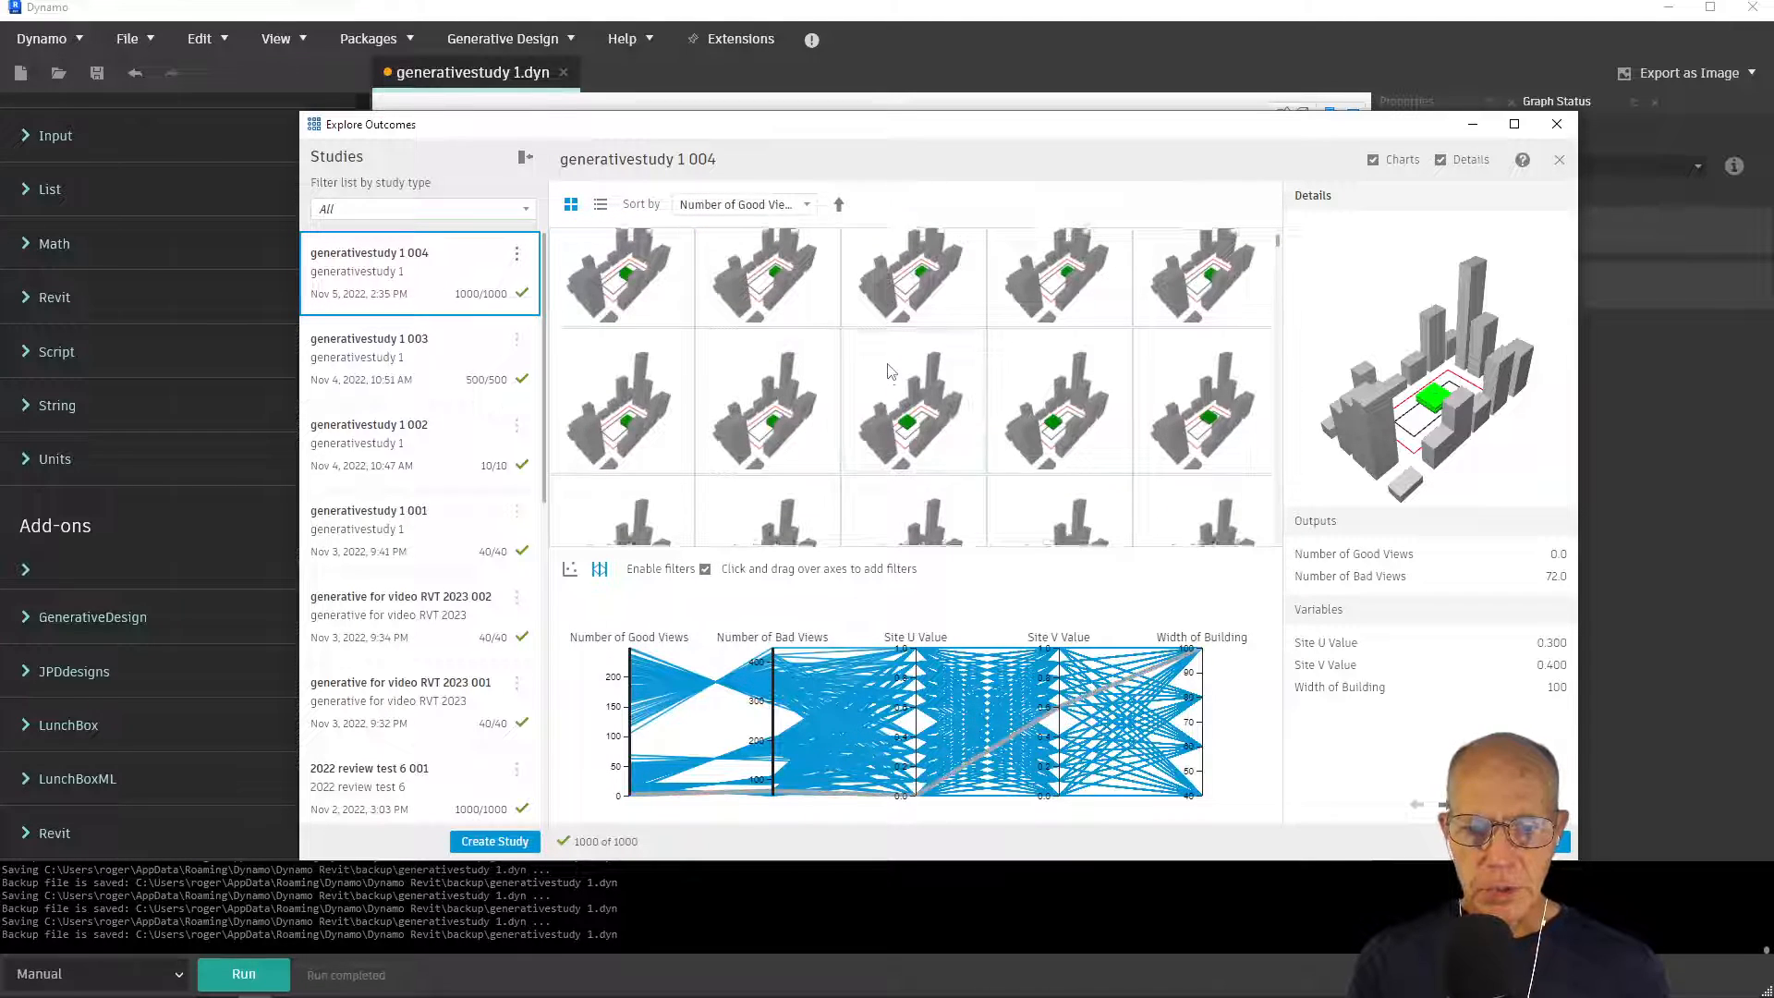
{"action": "scroll", "coordinate": [856, 459], "scroll_direction": "up", "scroll_amount": 1}
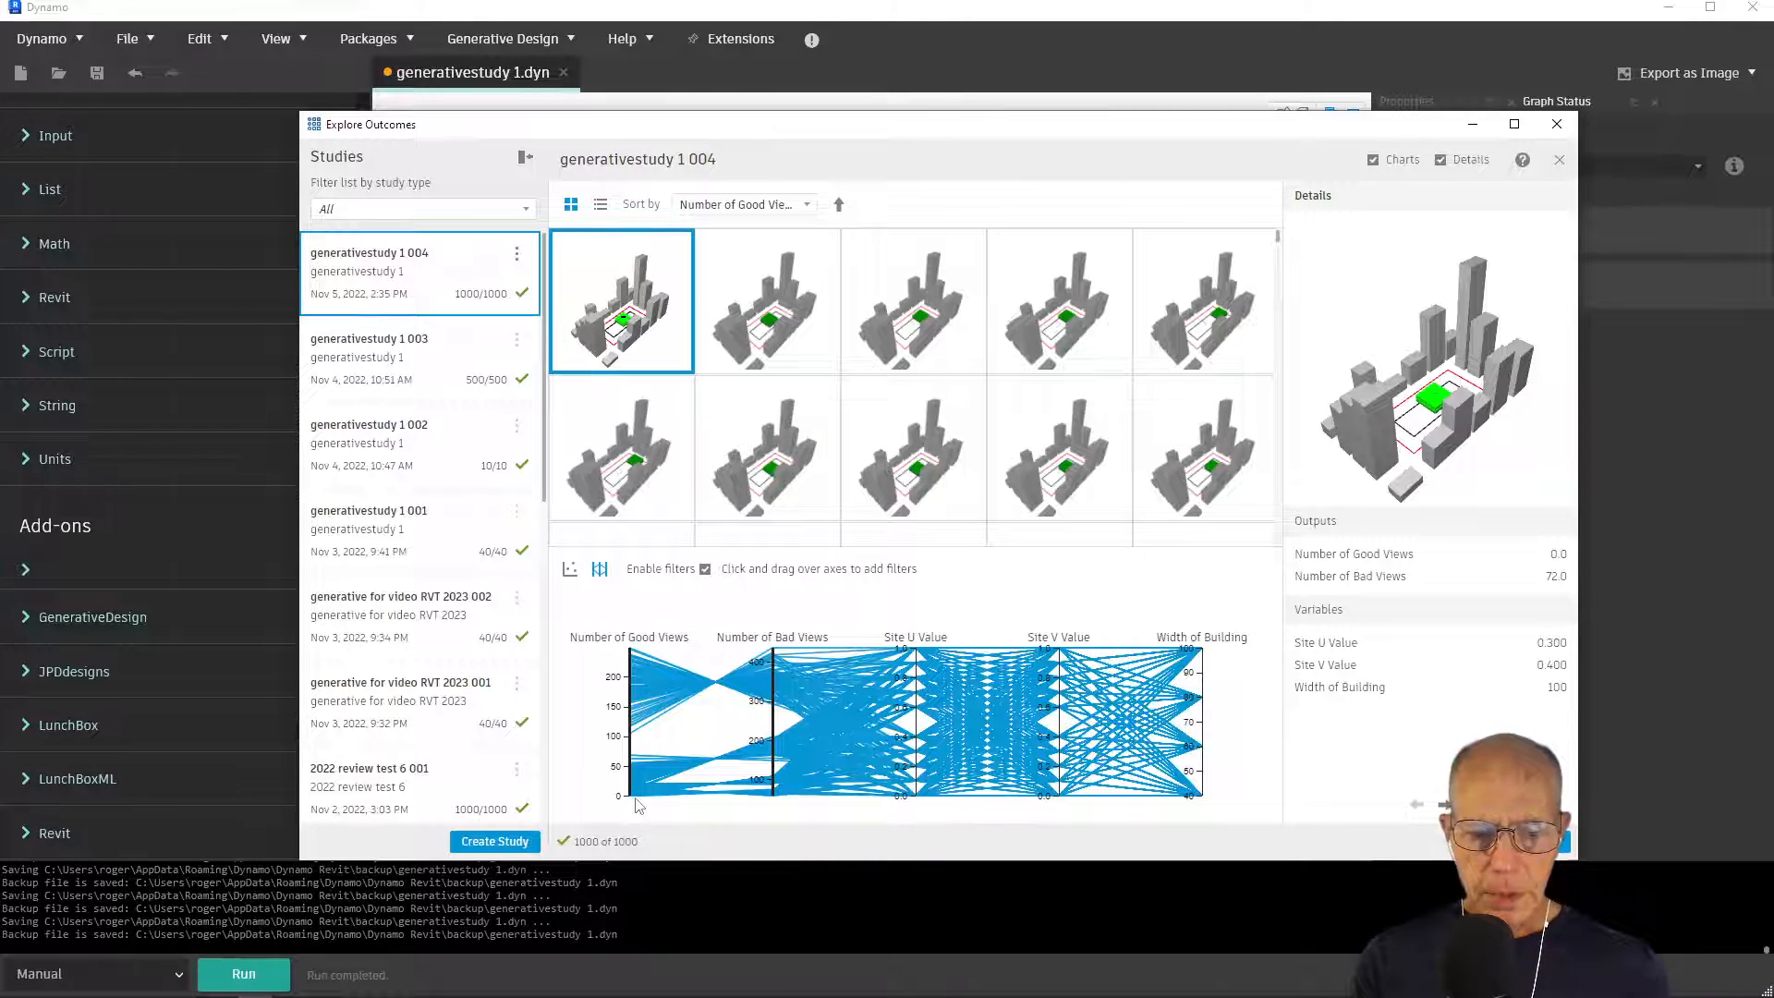
{"action": "left_click_drag", "start_coordinate": [630, 793], "coordinate": [627, 641]}
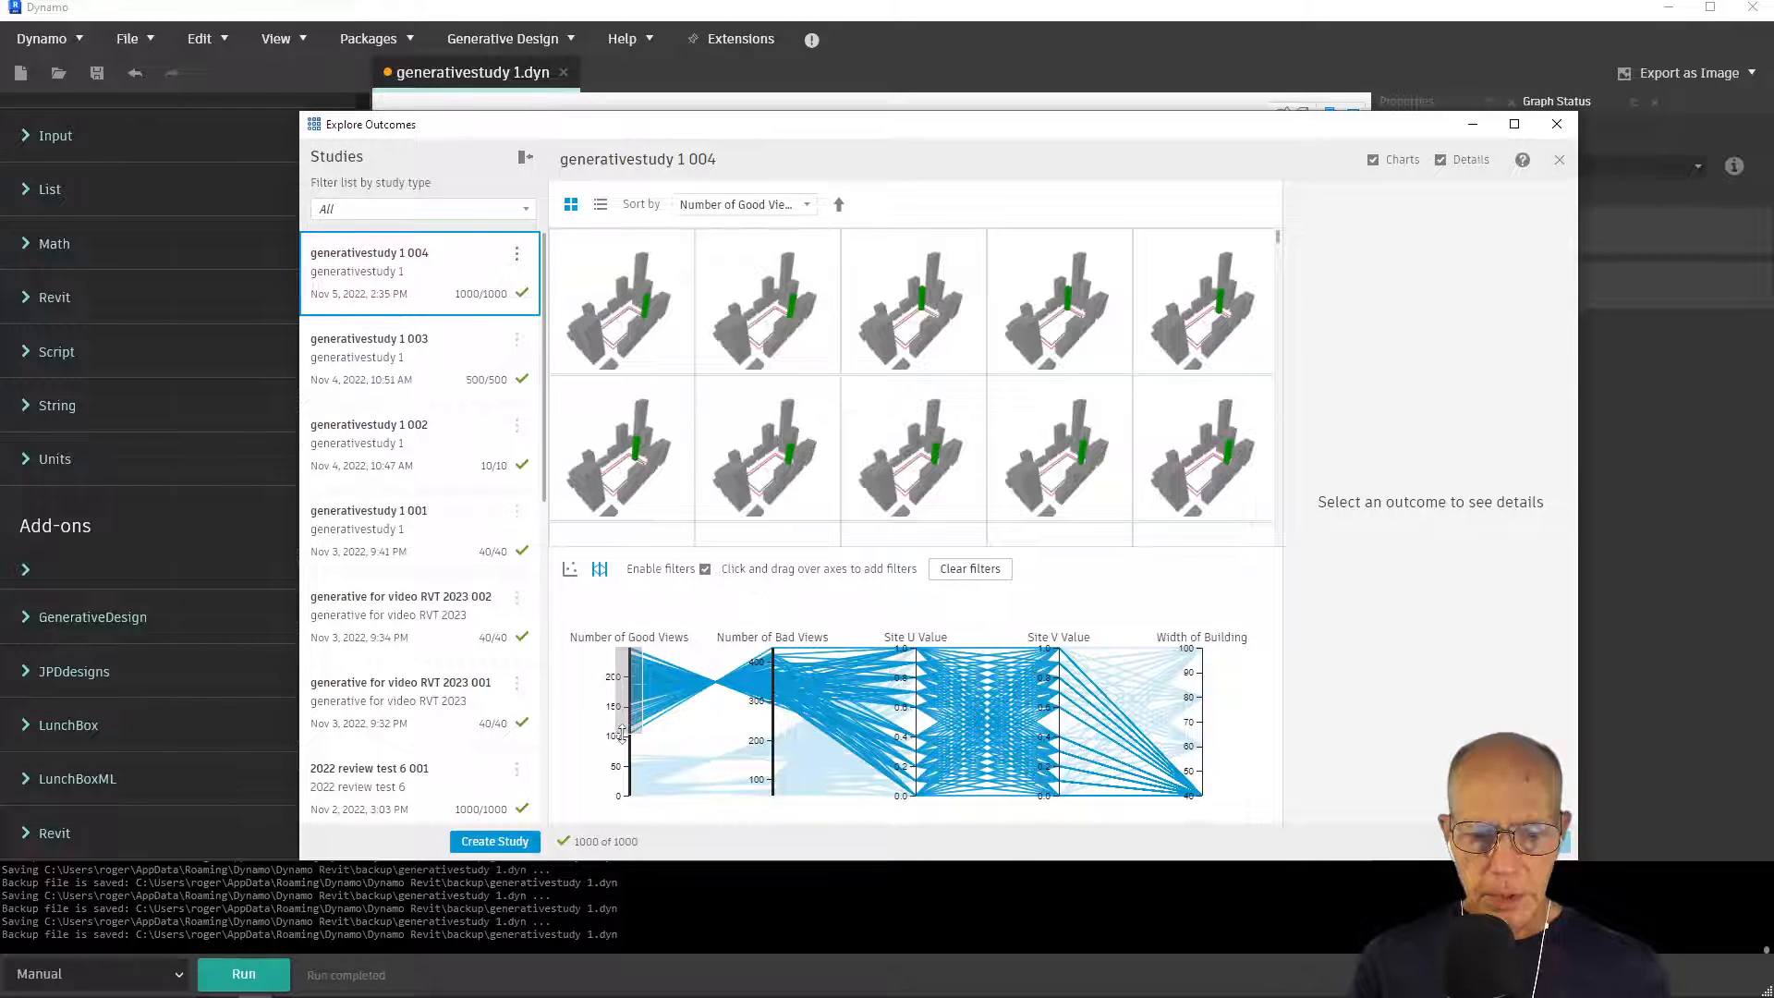
{"action": "left_click_drag", "start_coordinate": [622, 732], "coordinate": [622, 658]}
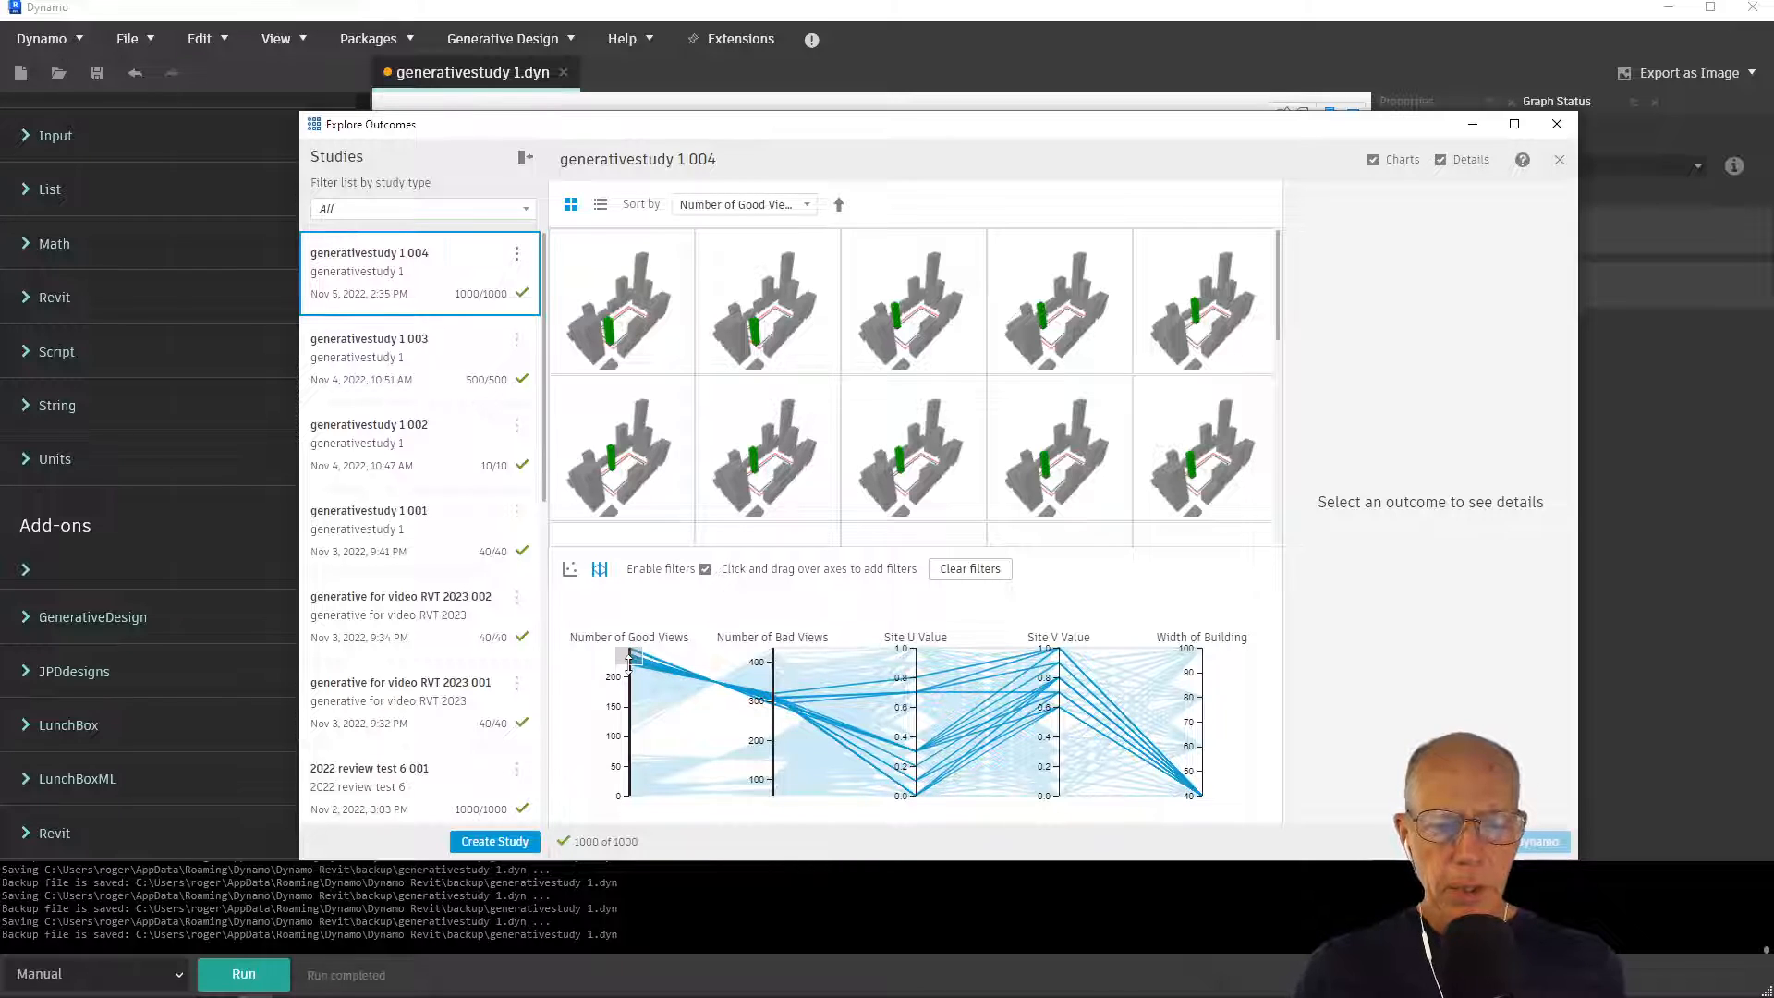
{"action": "left_click_drag", "start_coordinate": [628, 663], "coordinate": [629, 650]}
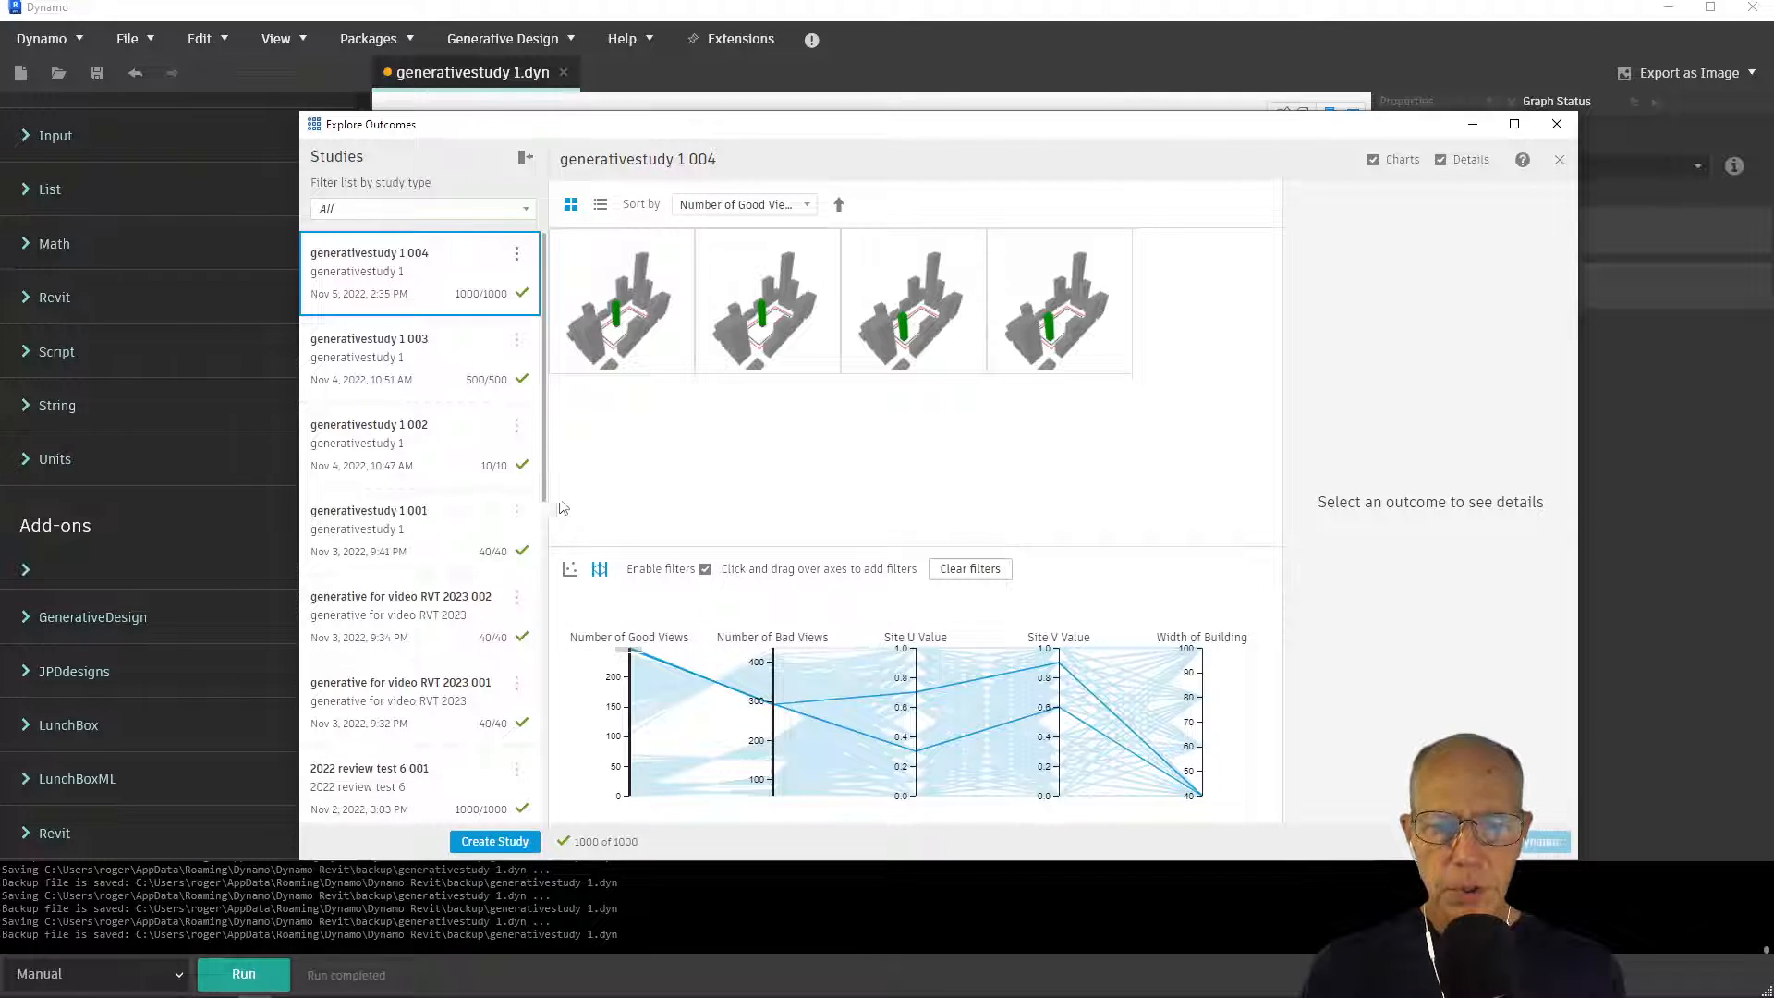
{"action": "left_click", "coordinate": [608, 312]}
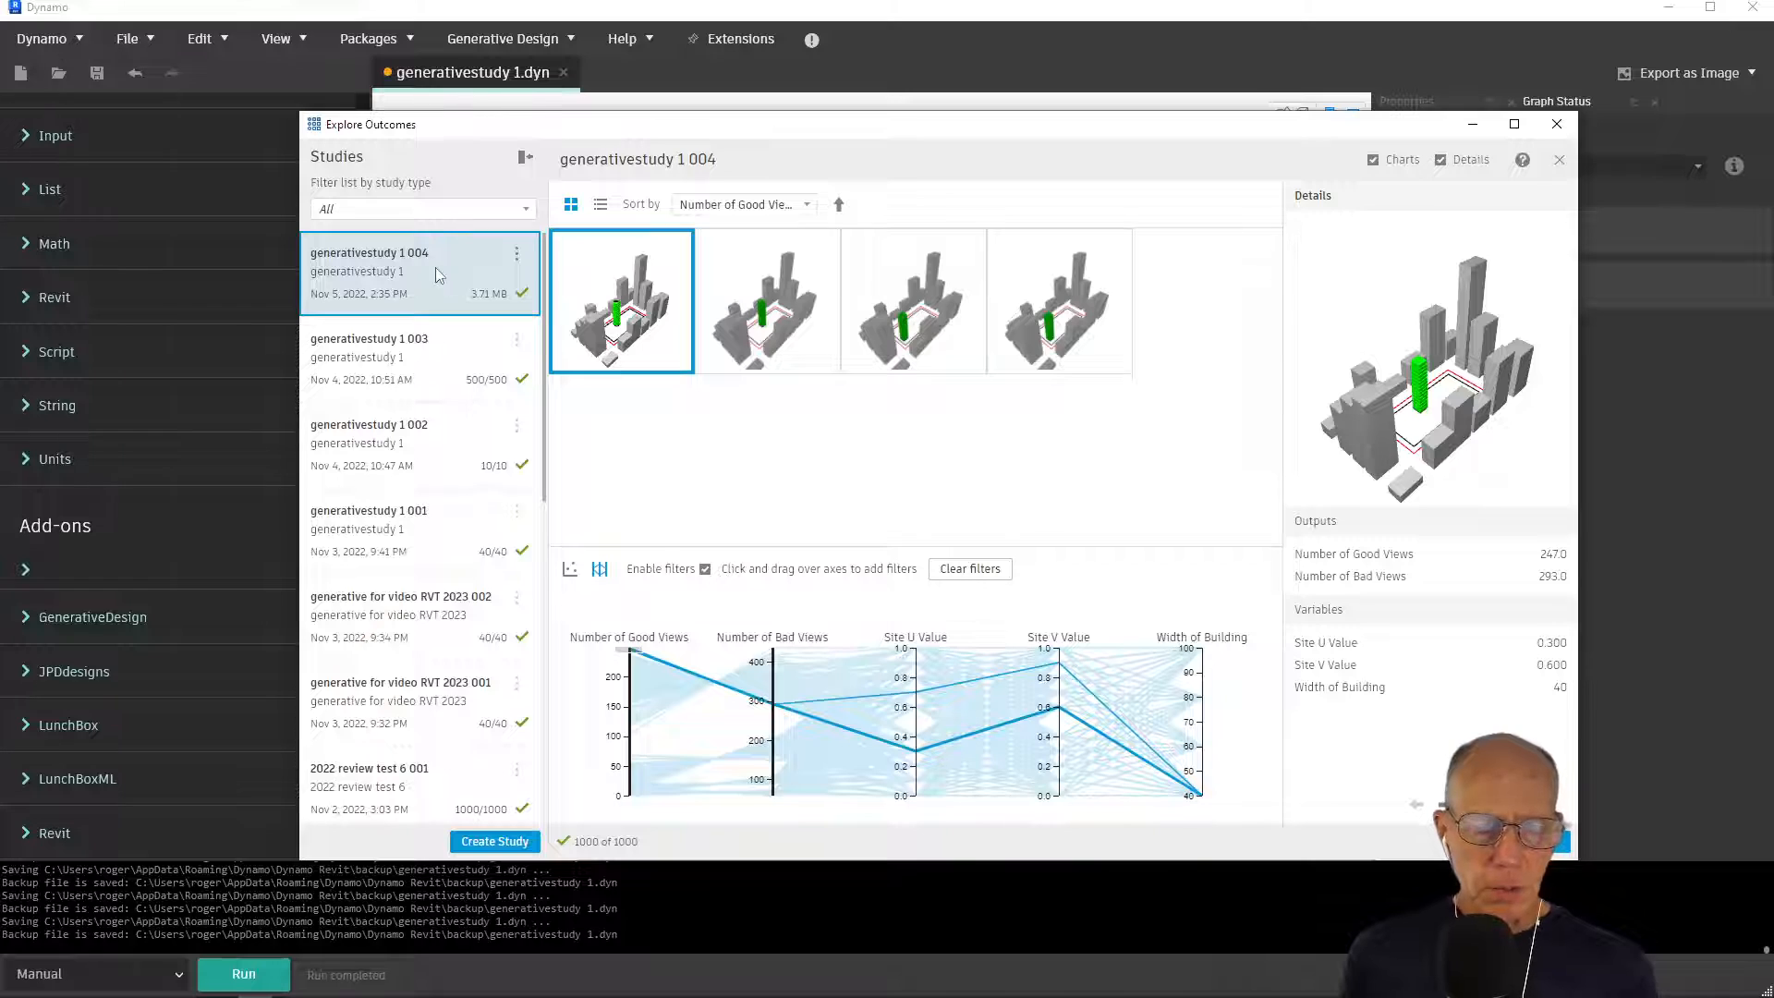
Start a new study of type generativestudy 1 and set its method to Space Evenly
{"action": "left_click", "coordinate": [494, 841]}
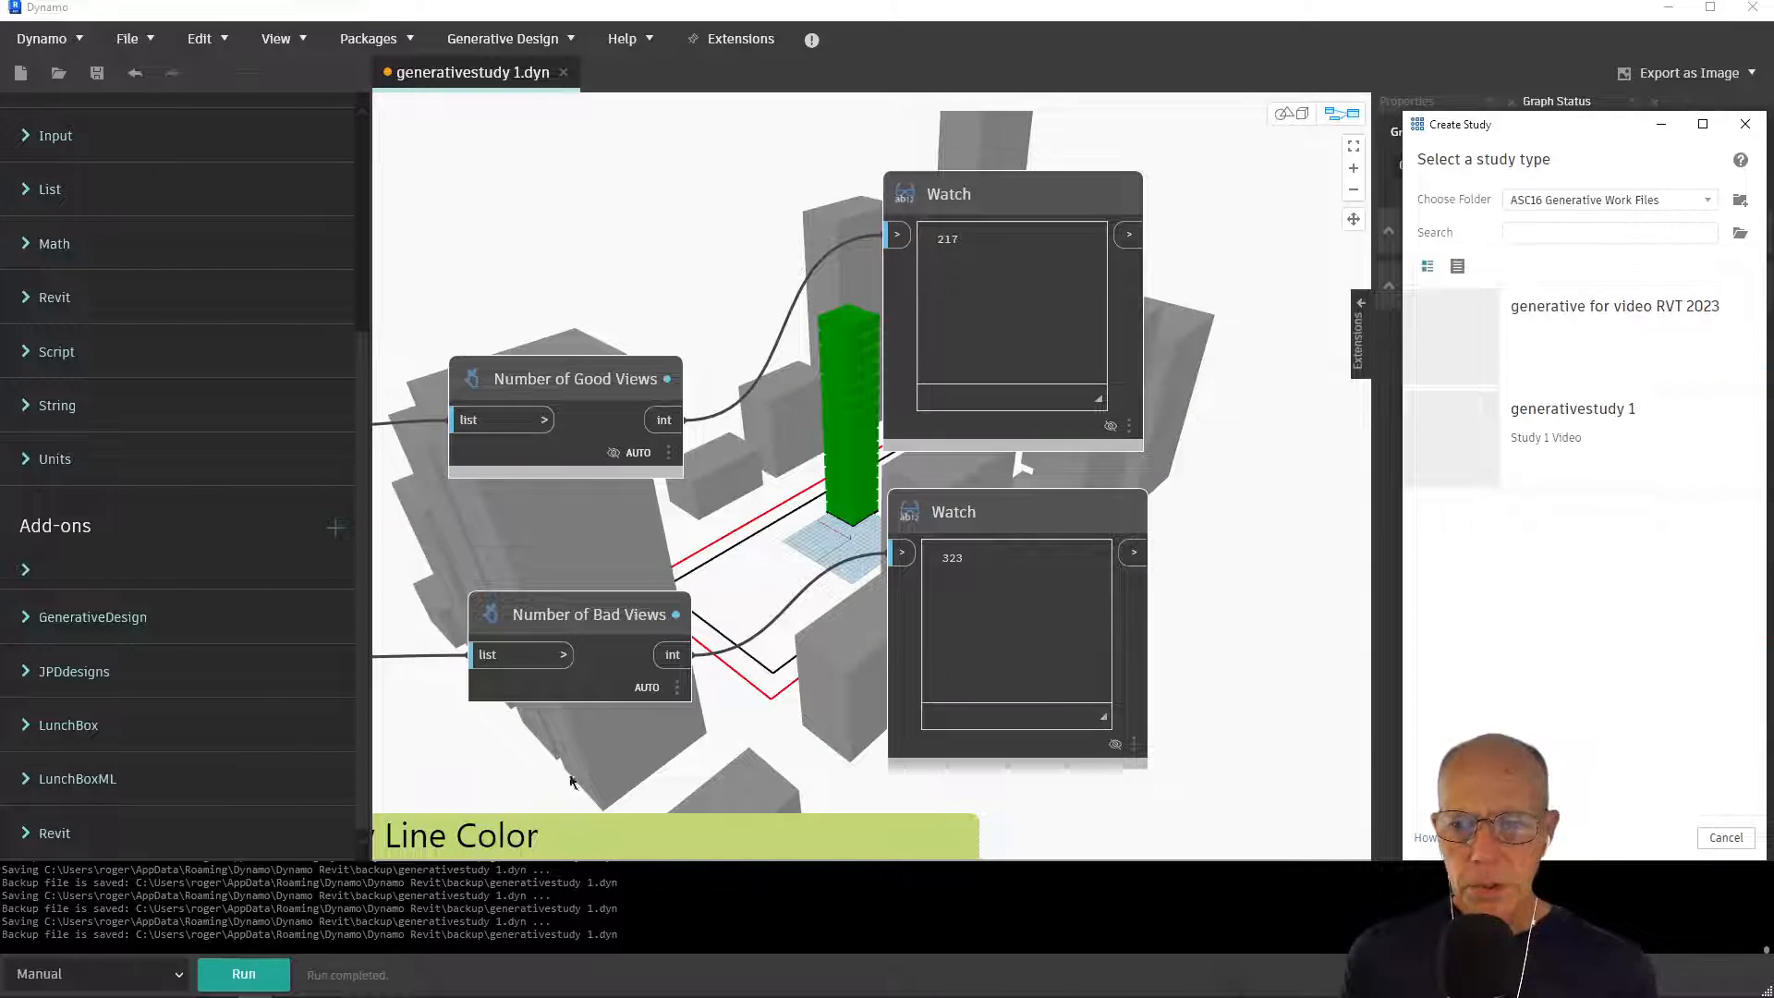
{"action": "left_click", "coordinate": [1538, 420]}
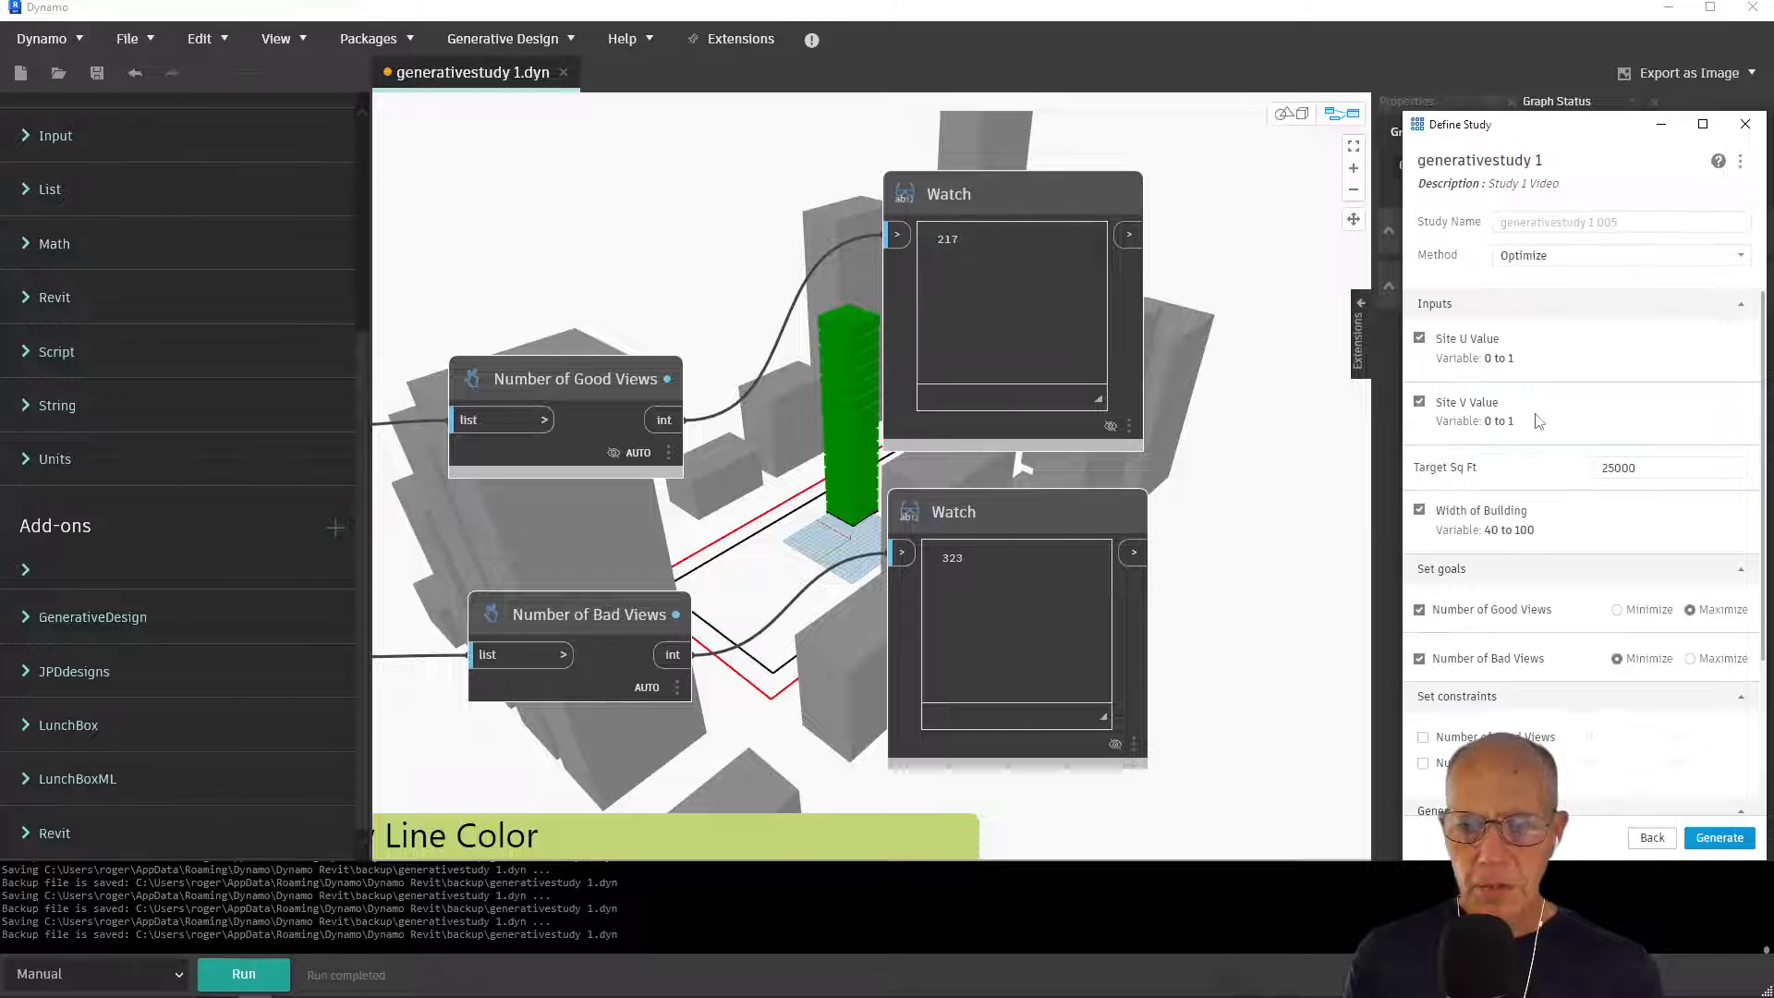
{"action": "left_click", "coordinate": [1617, 260]}
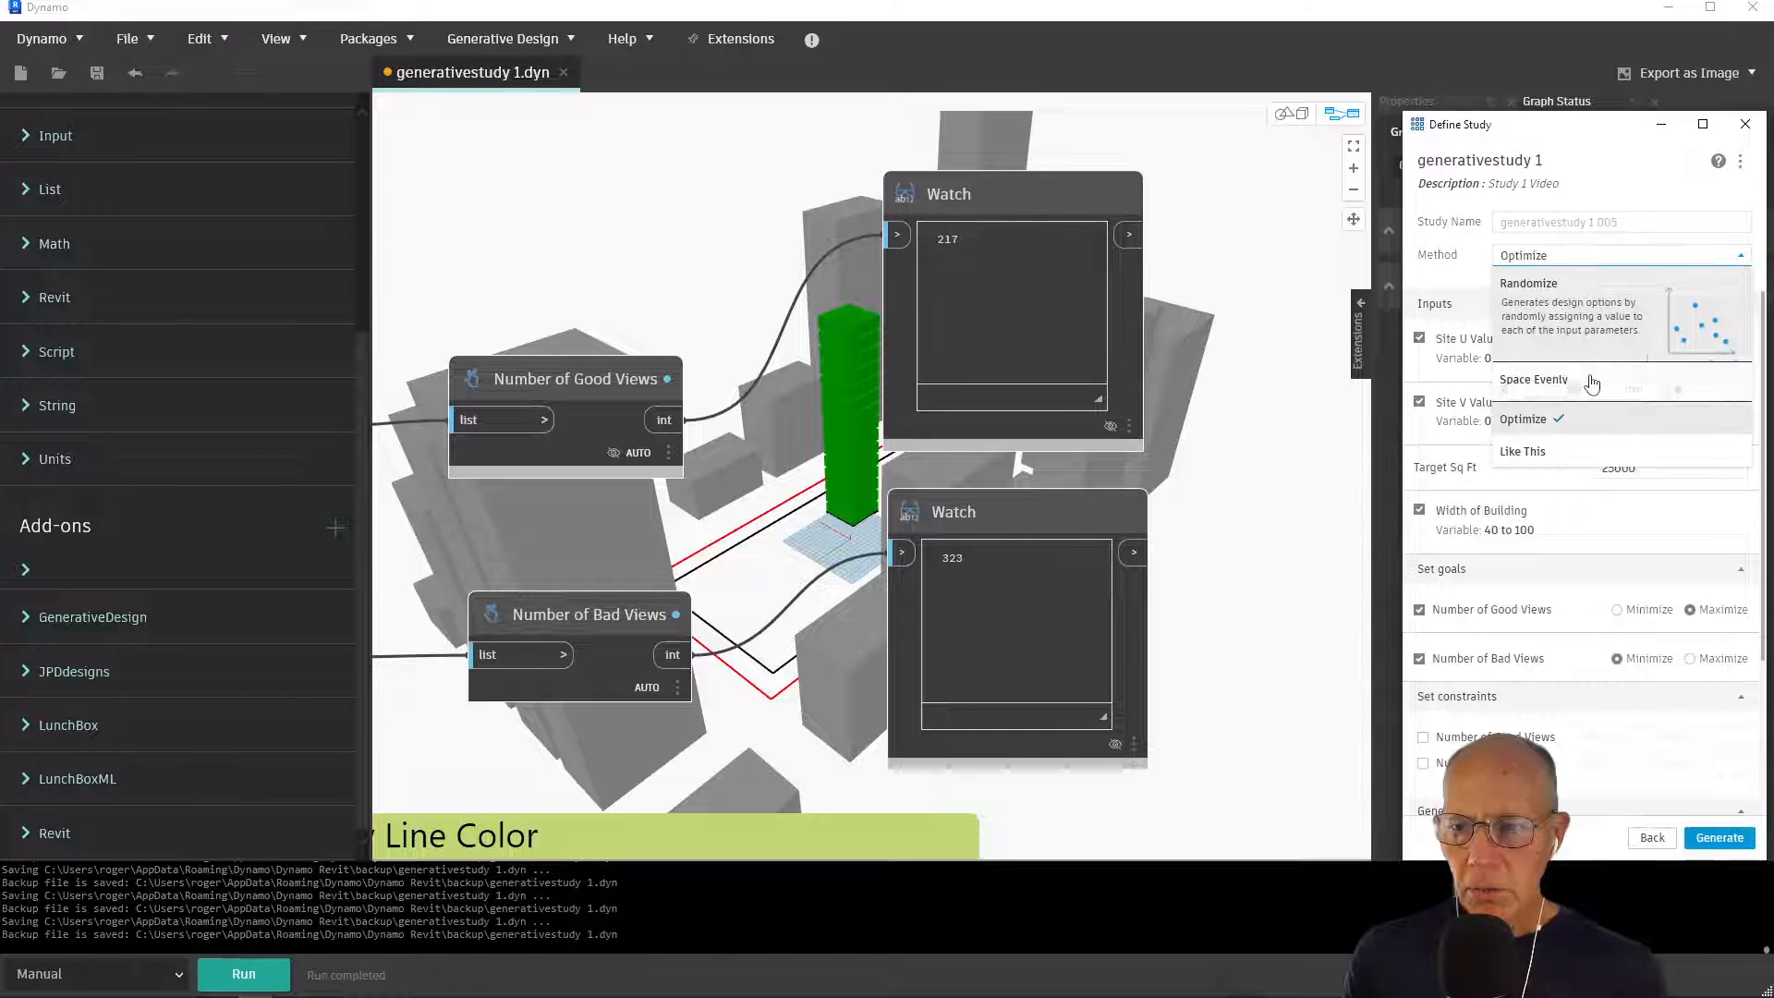
{"action": "left_click", "coordinate": [1578, 353]}
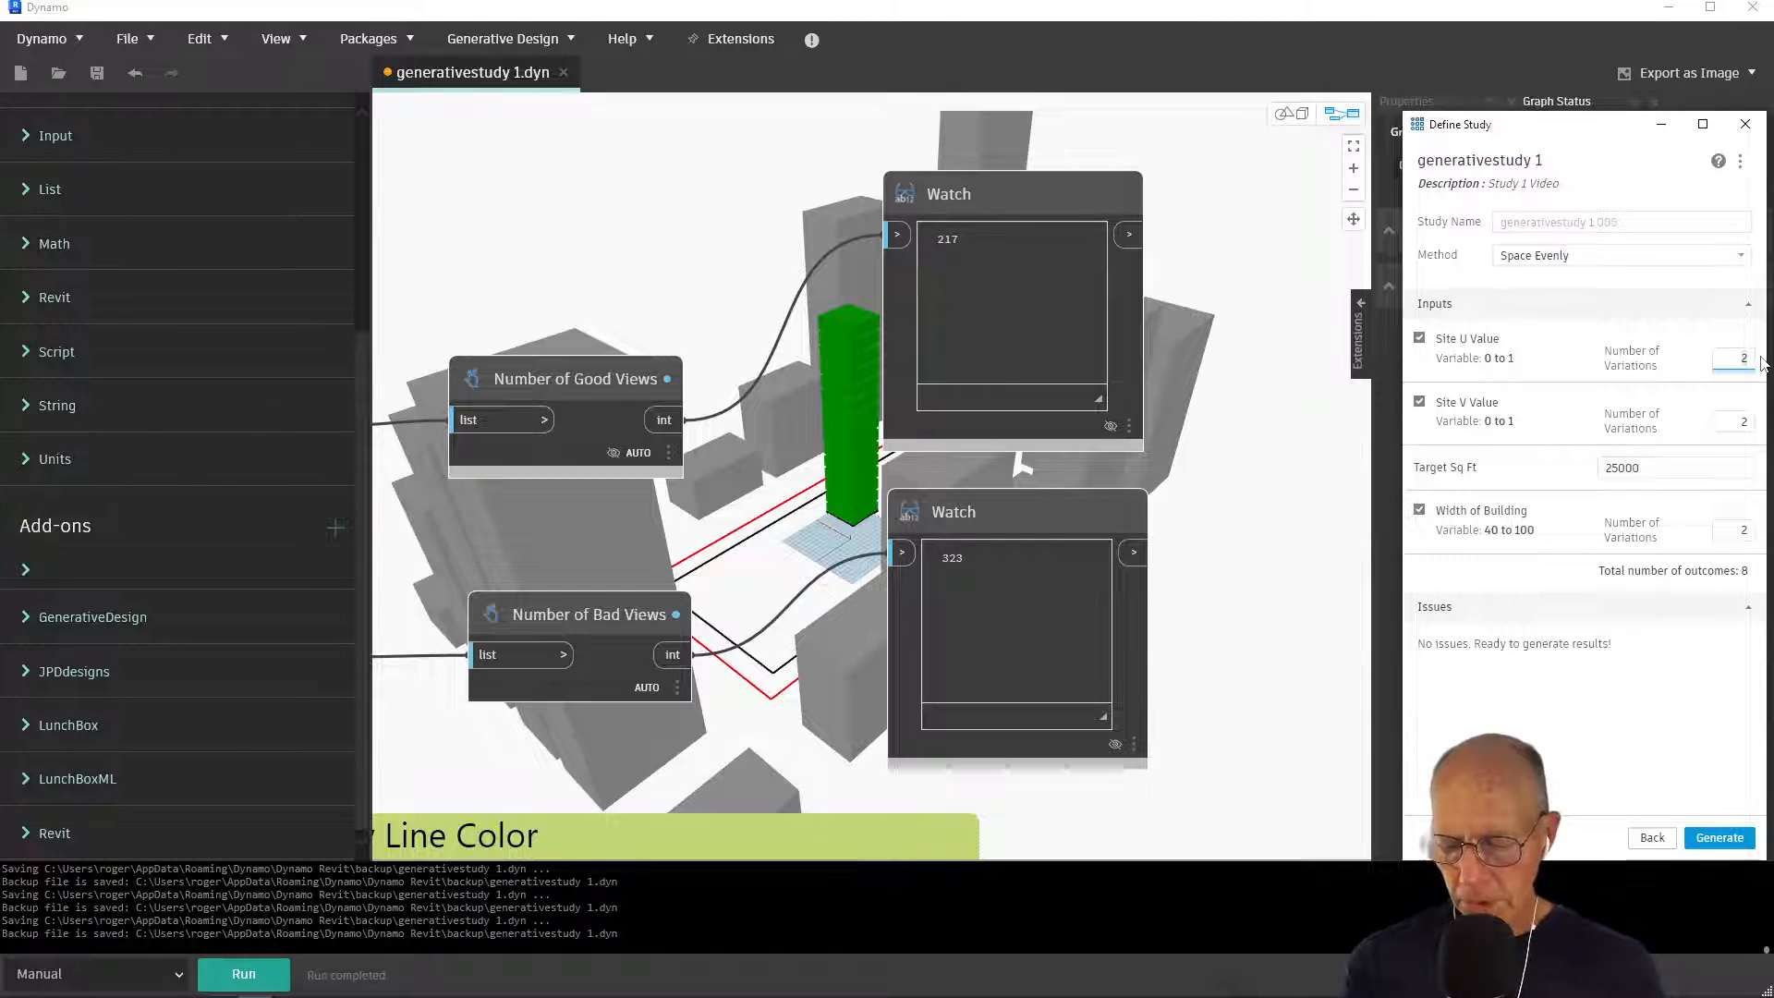
Set the number of variations to 10 for both the Site U Value and the Site V Value
{"action": "type", "text": "11"}
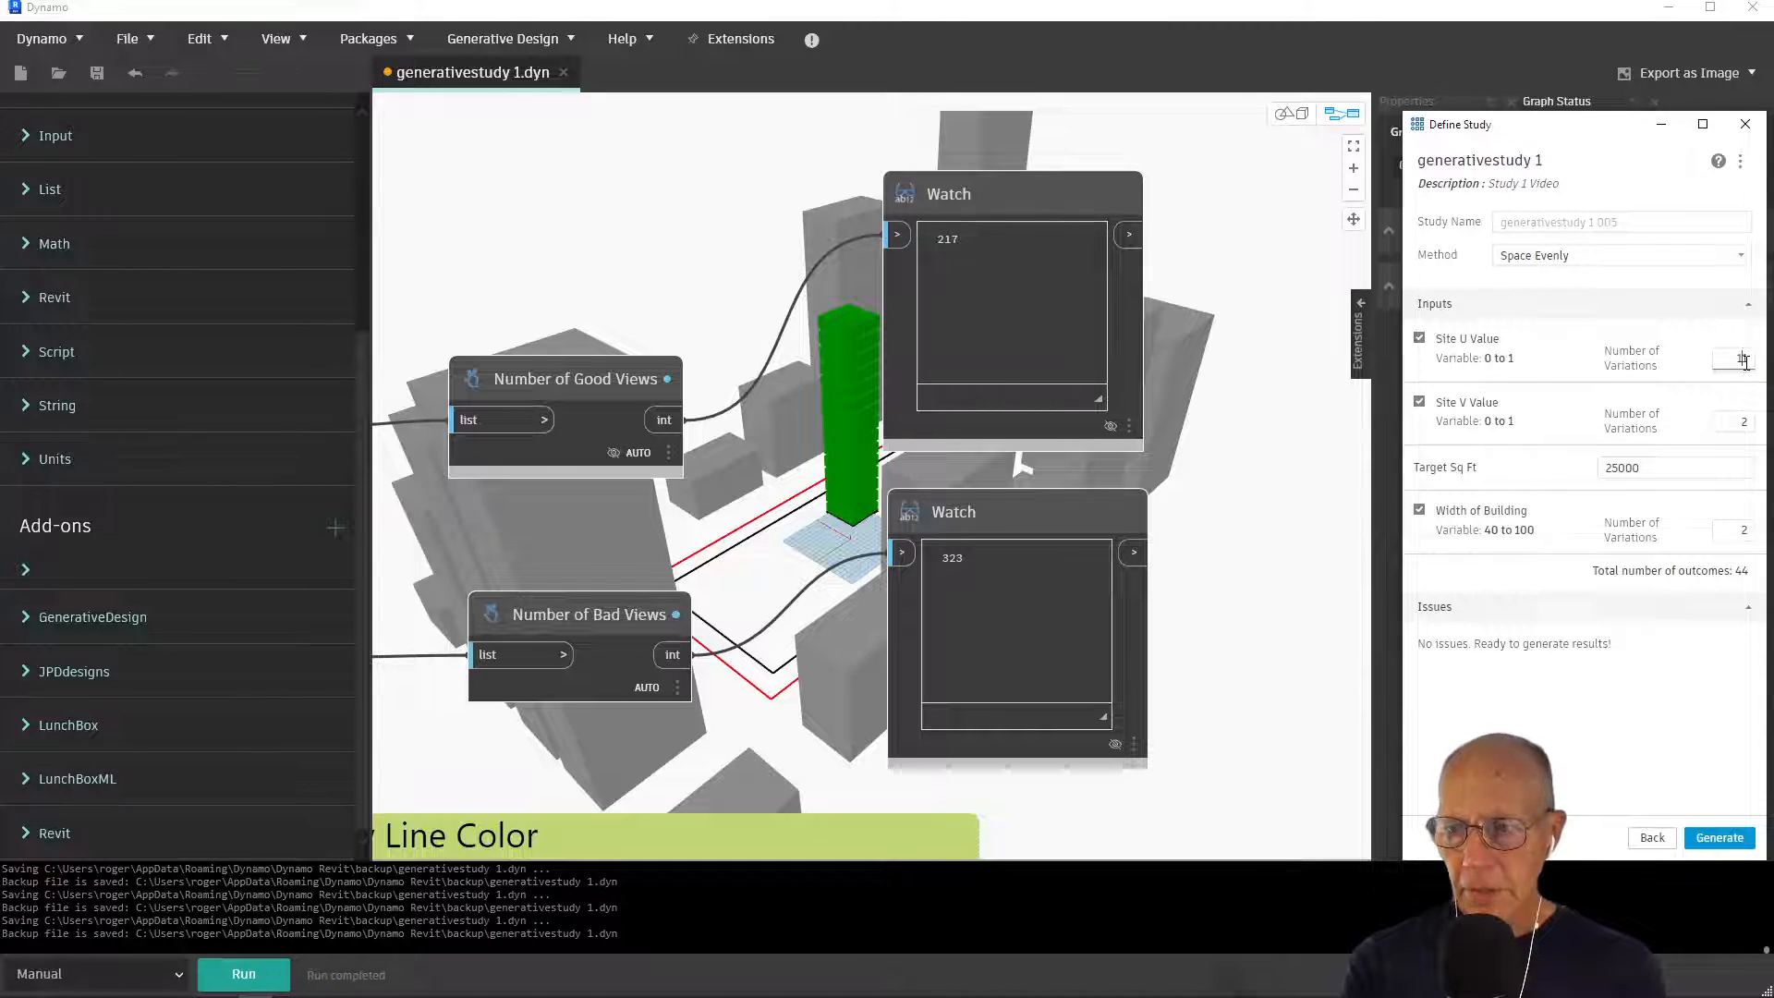
{"action": "key", "text": "BackSpace"}
{"action": "type", "text": "000"}
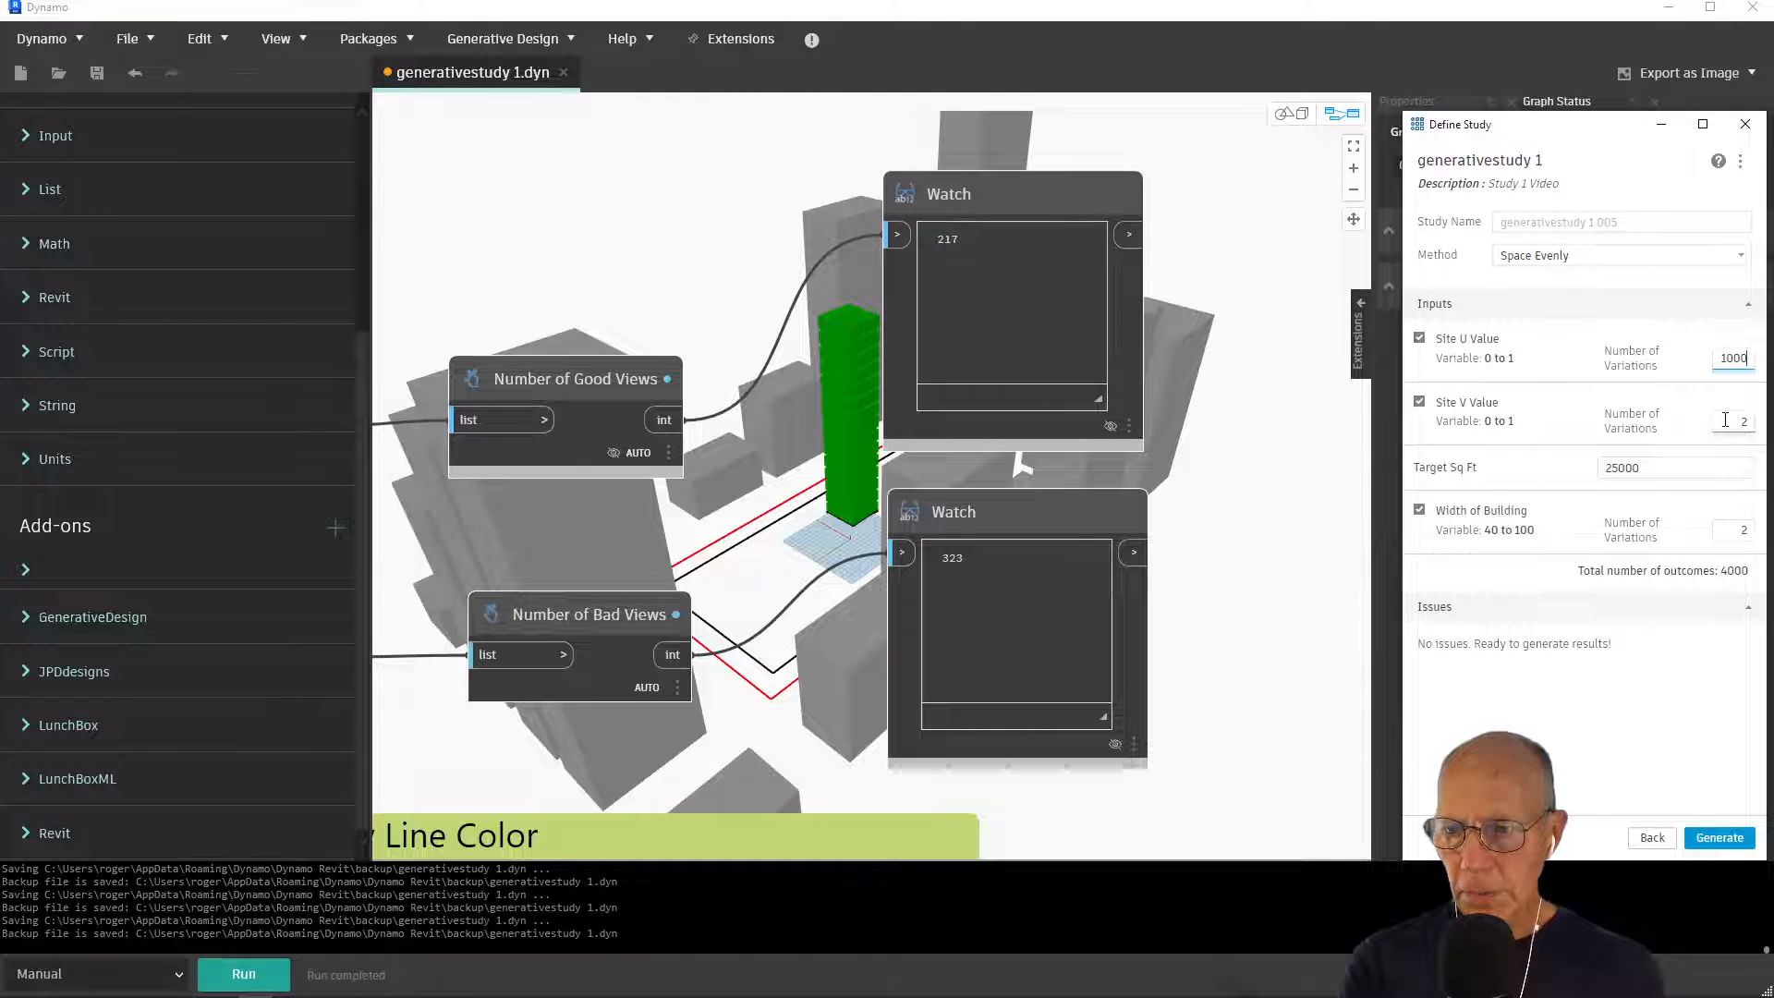
{"action": "left_click", "coordinate": [1725, 421]}
{"action": "key", "text": "BackSpace"}
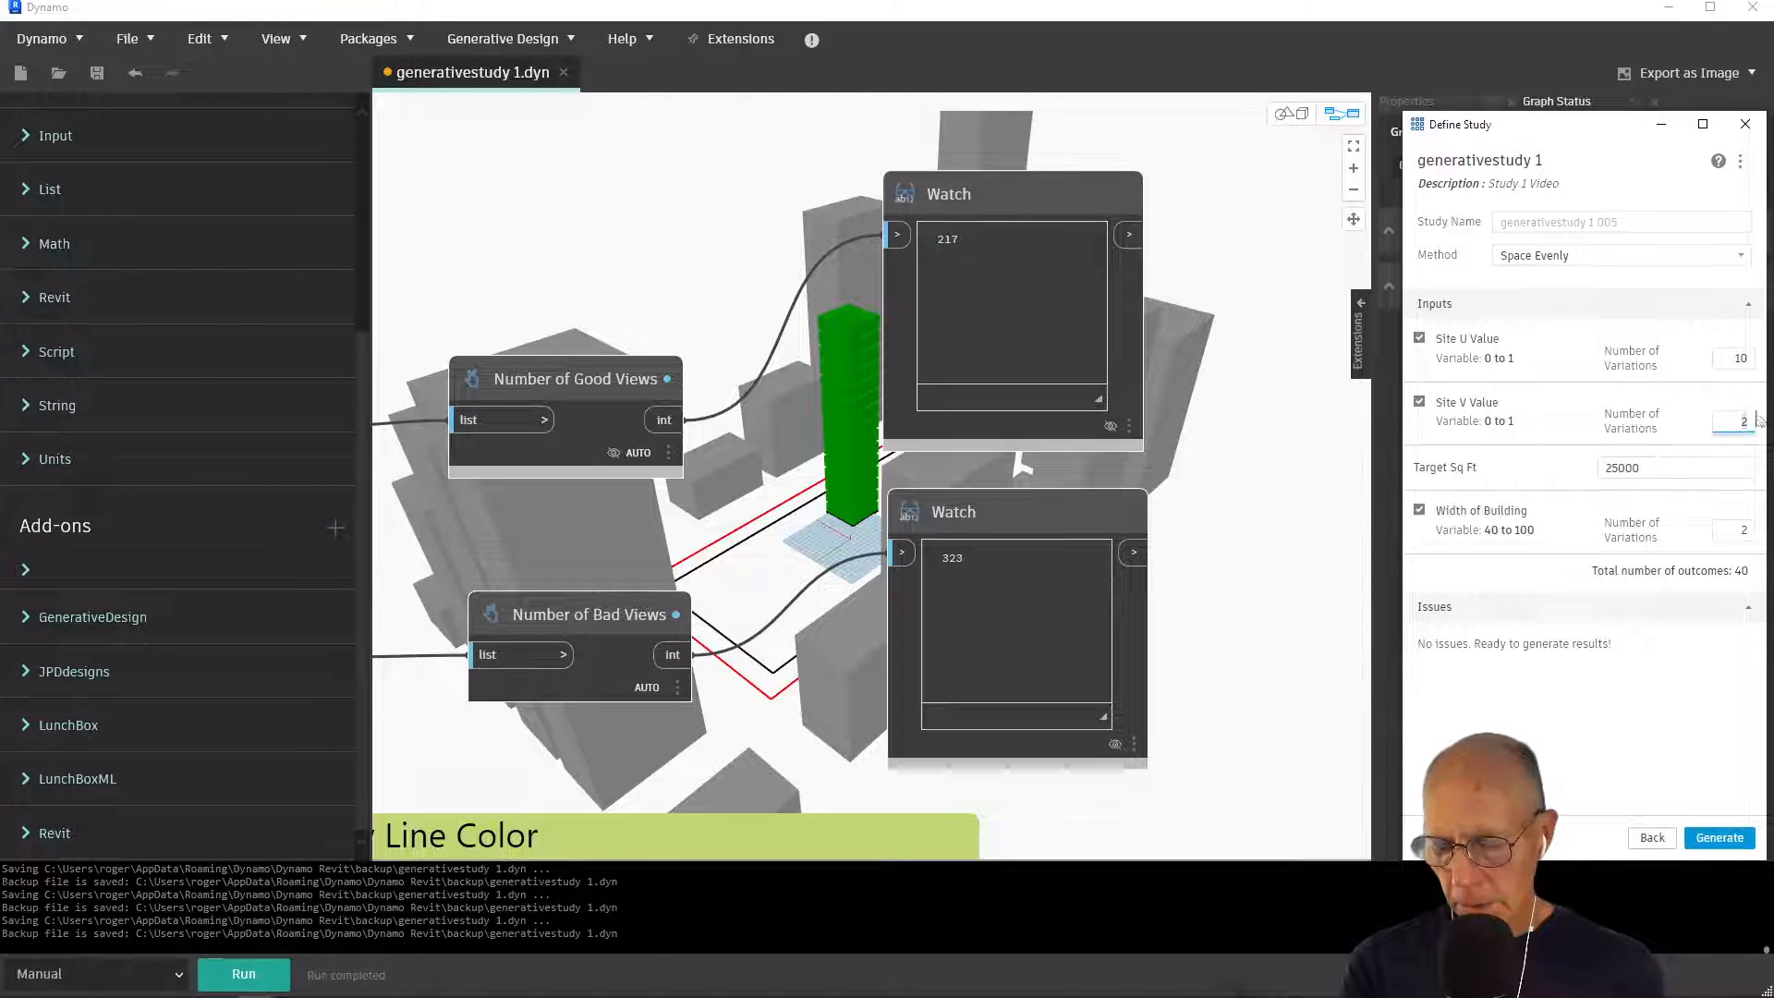
{"action": "type", "text": "1000"}
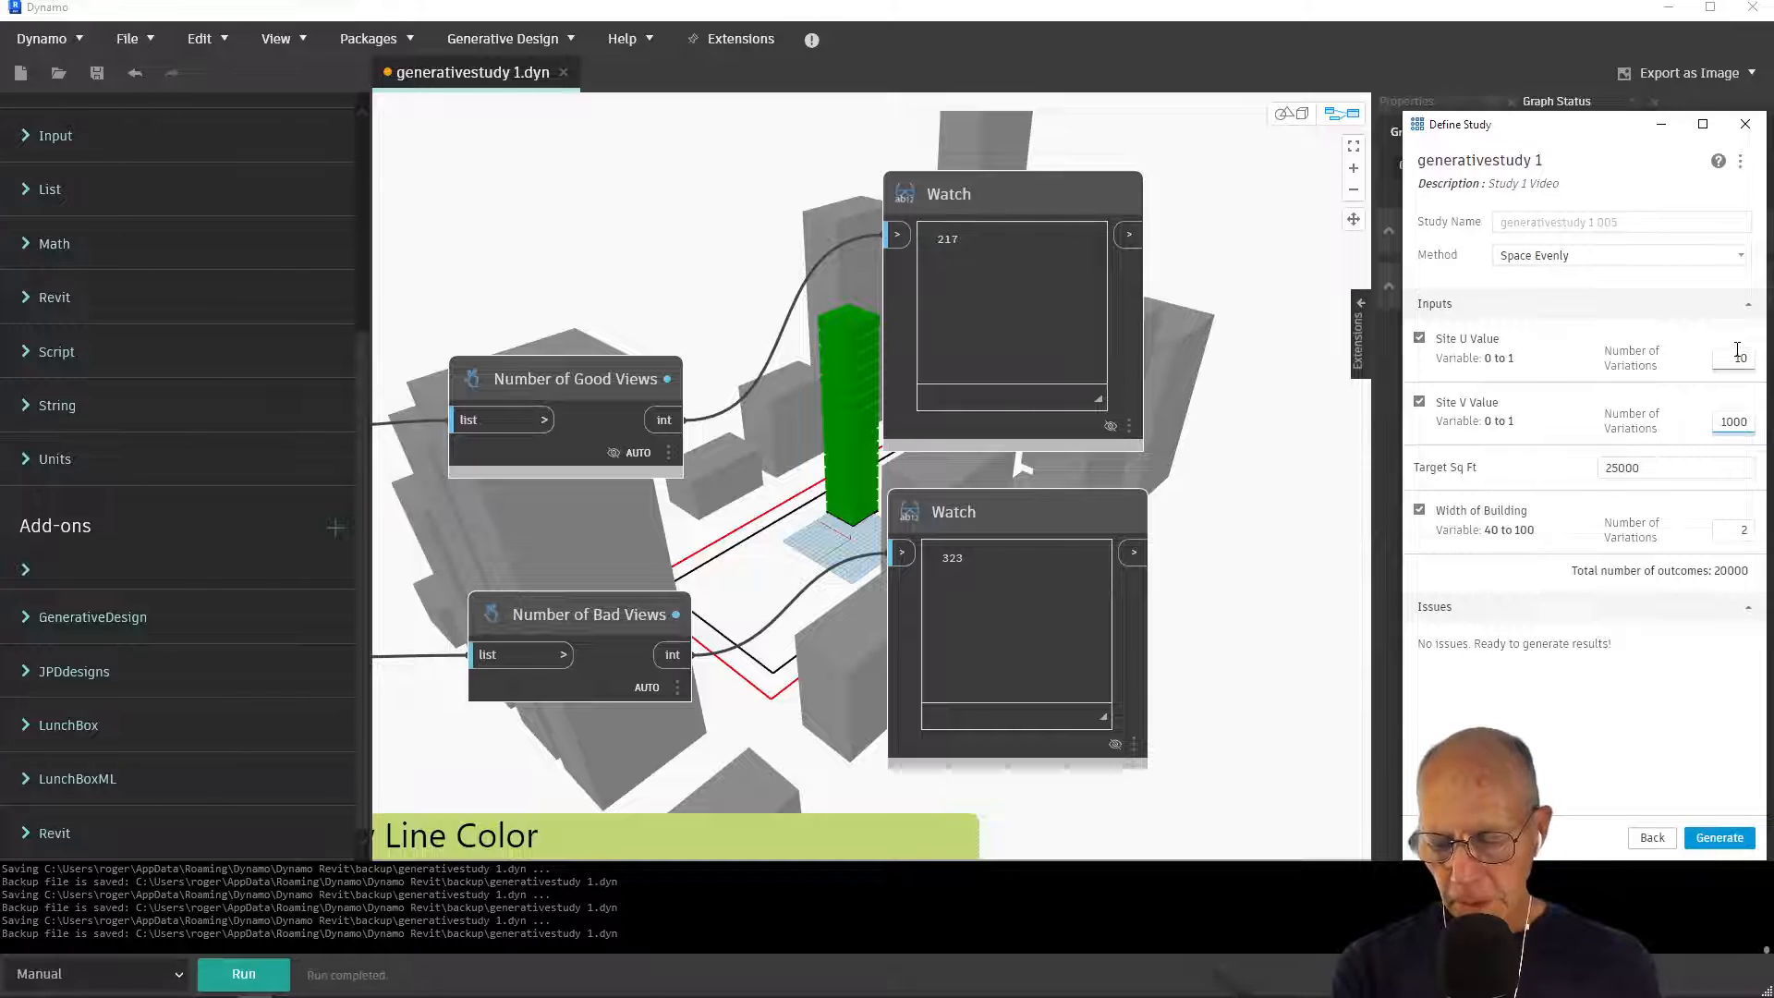
{"action": "key", "text": "BackSpace"}
{"action": "key", "text": "BackSpace"}
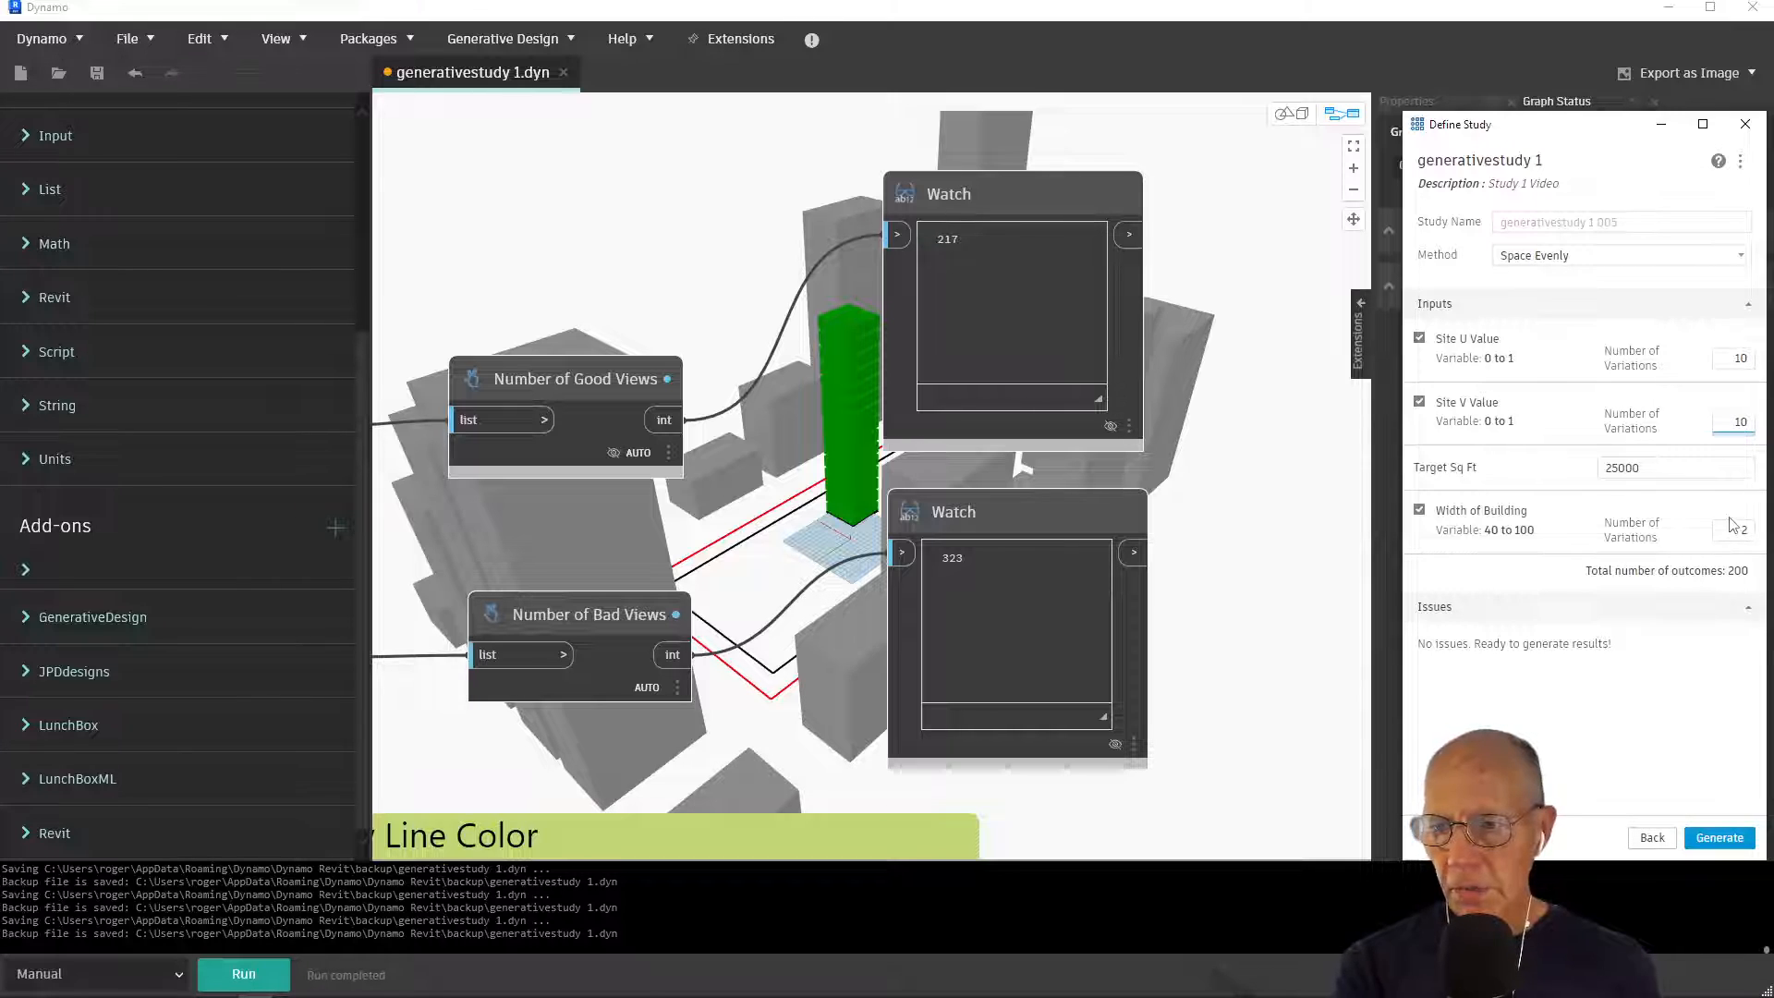
Set the number of variations for Width of Building to 6
{"action": "left_click", "coordinate": [1746, 529]}
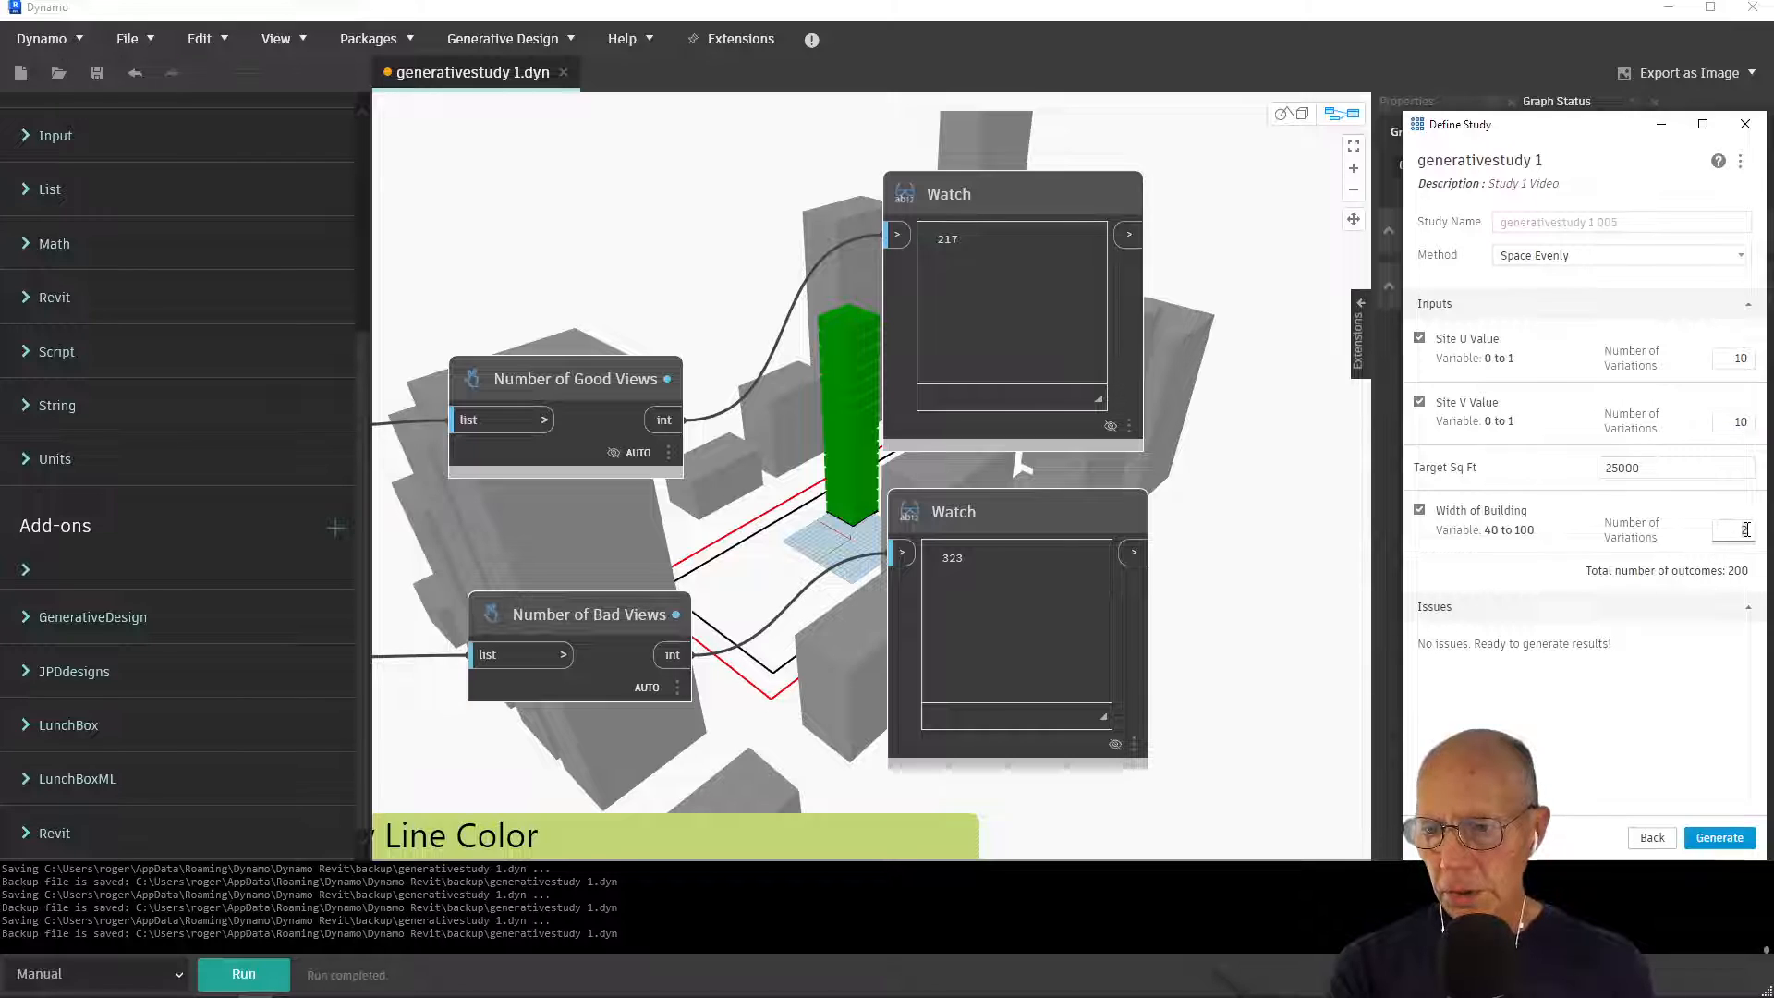
{"action": "type", "text": "10"}
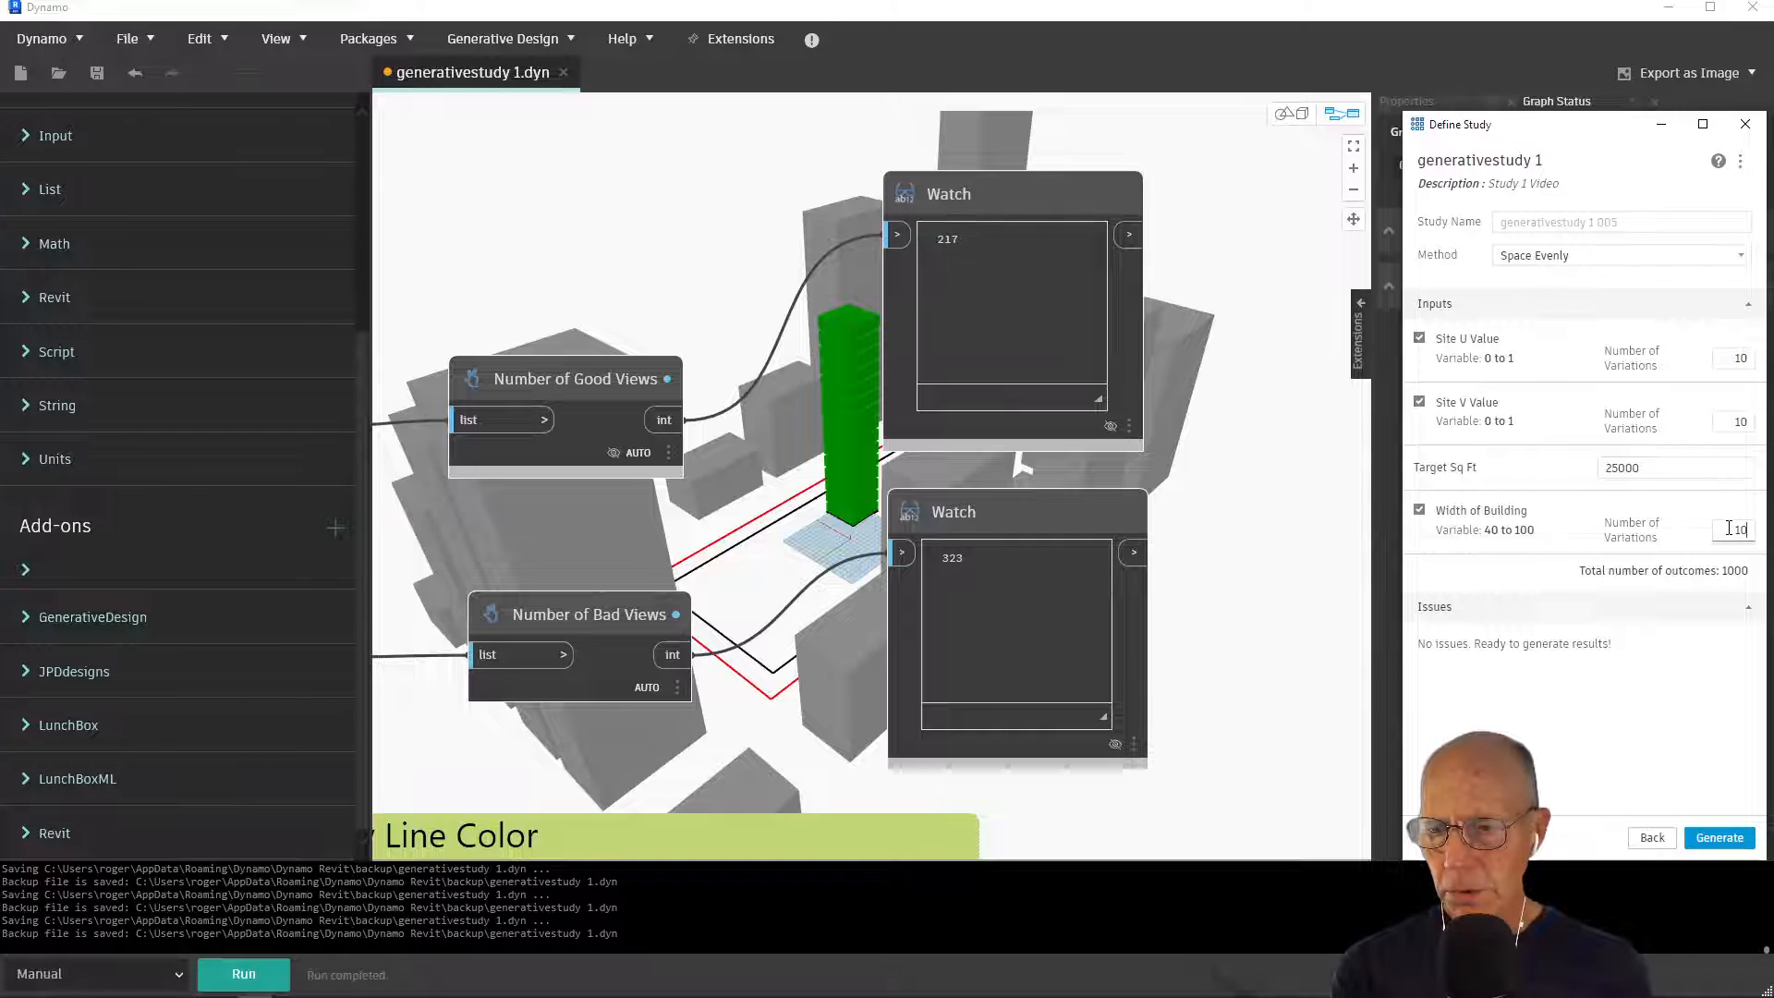
{"action": "left_click_drag", "start_coordinate": [1728, 528], "coordinate": [1750, 526]}
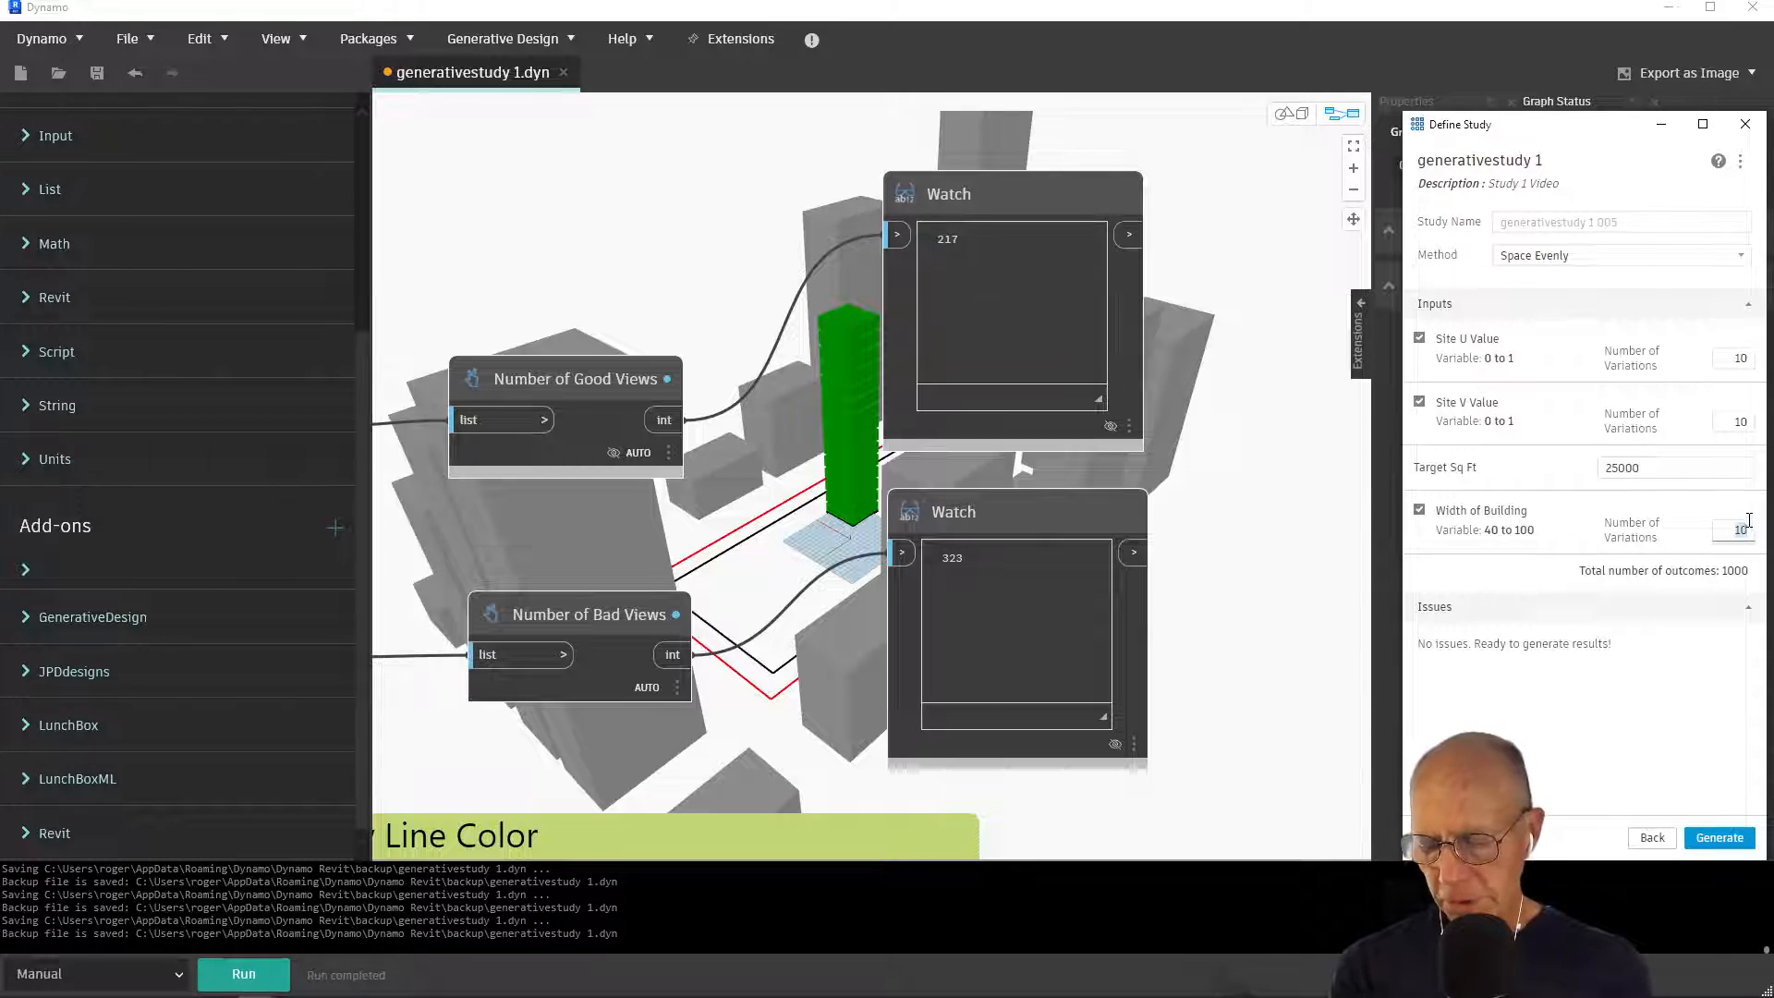
{"action": "type", "text": "6"}
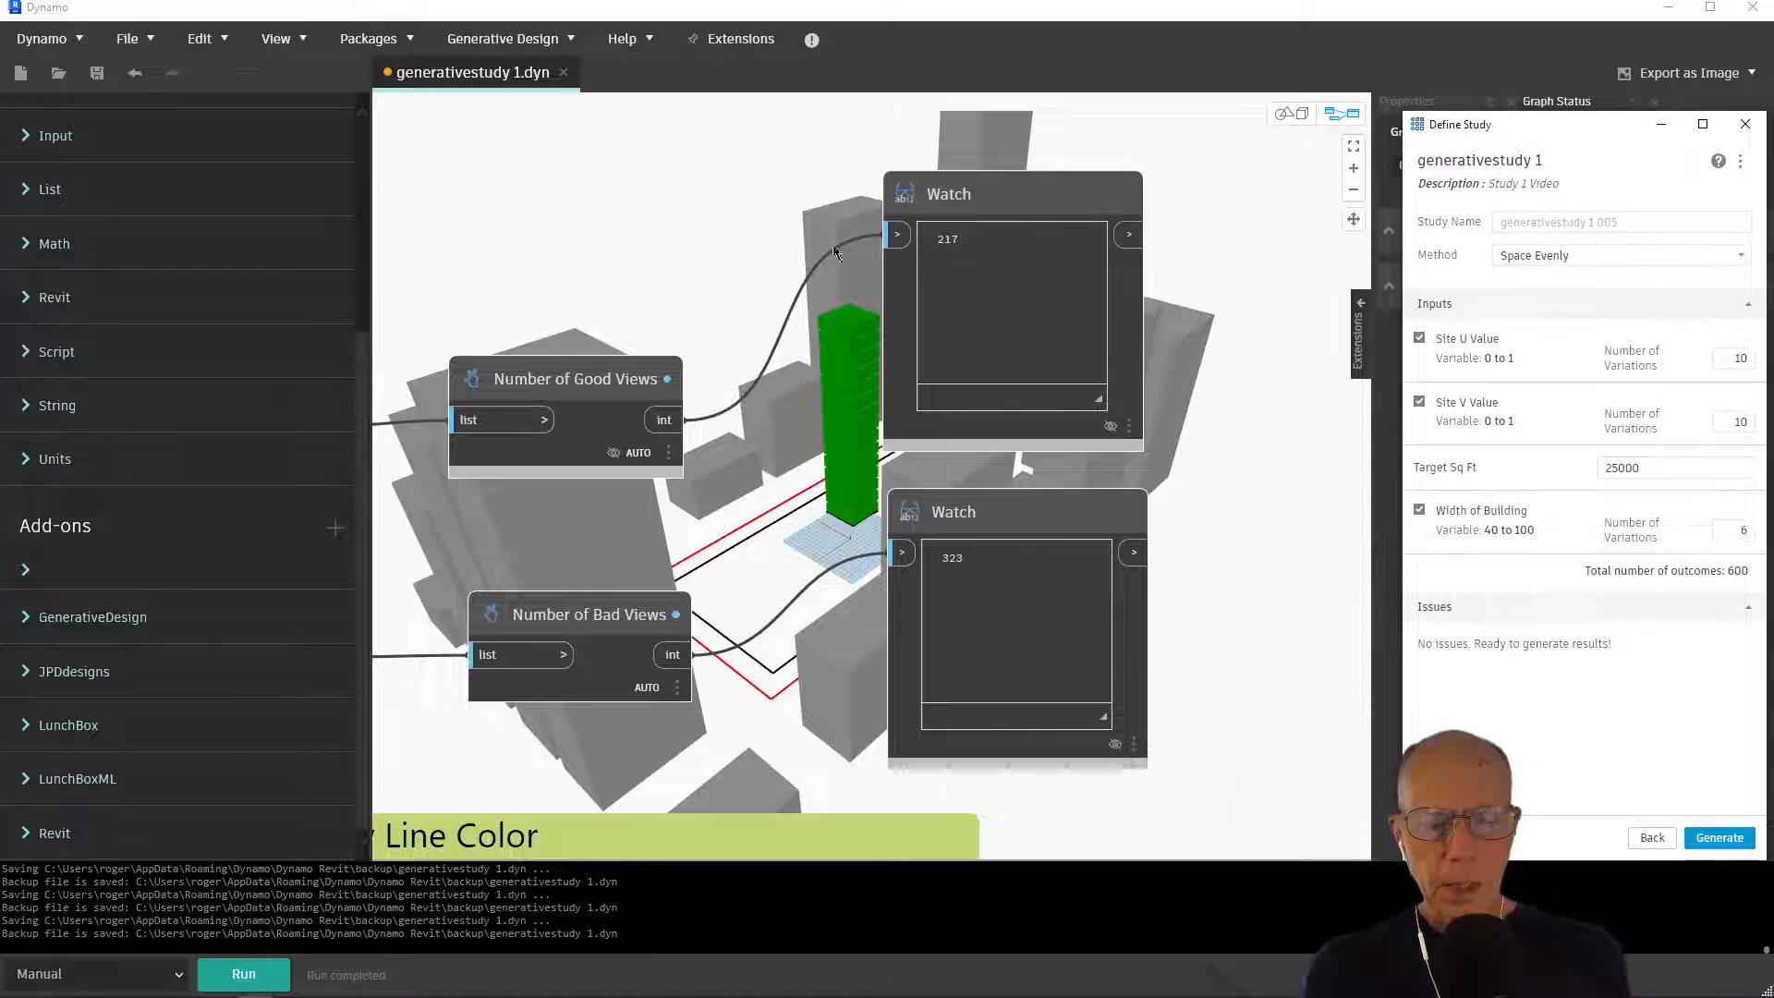
{"action": "mouse_move", "coordinate": [619, 430]}
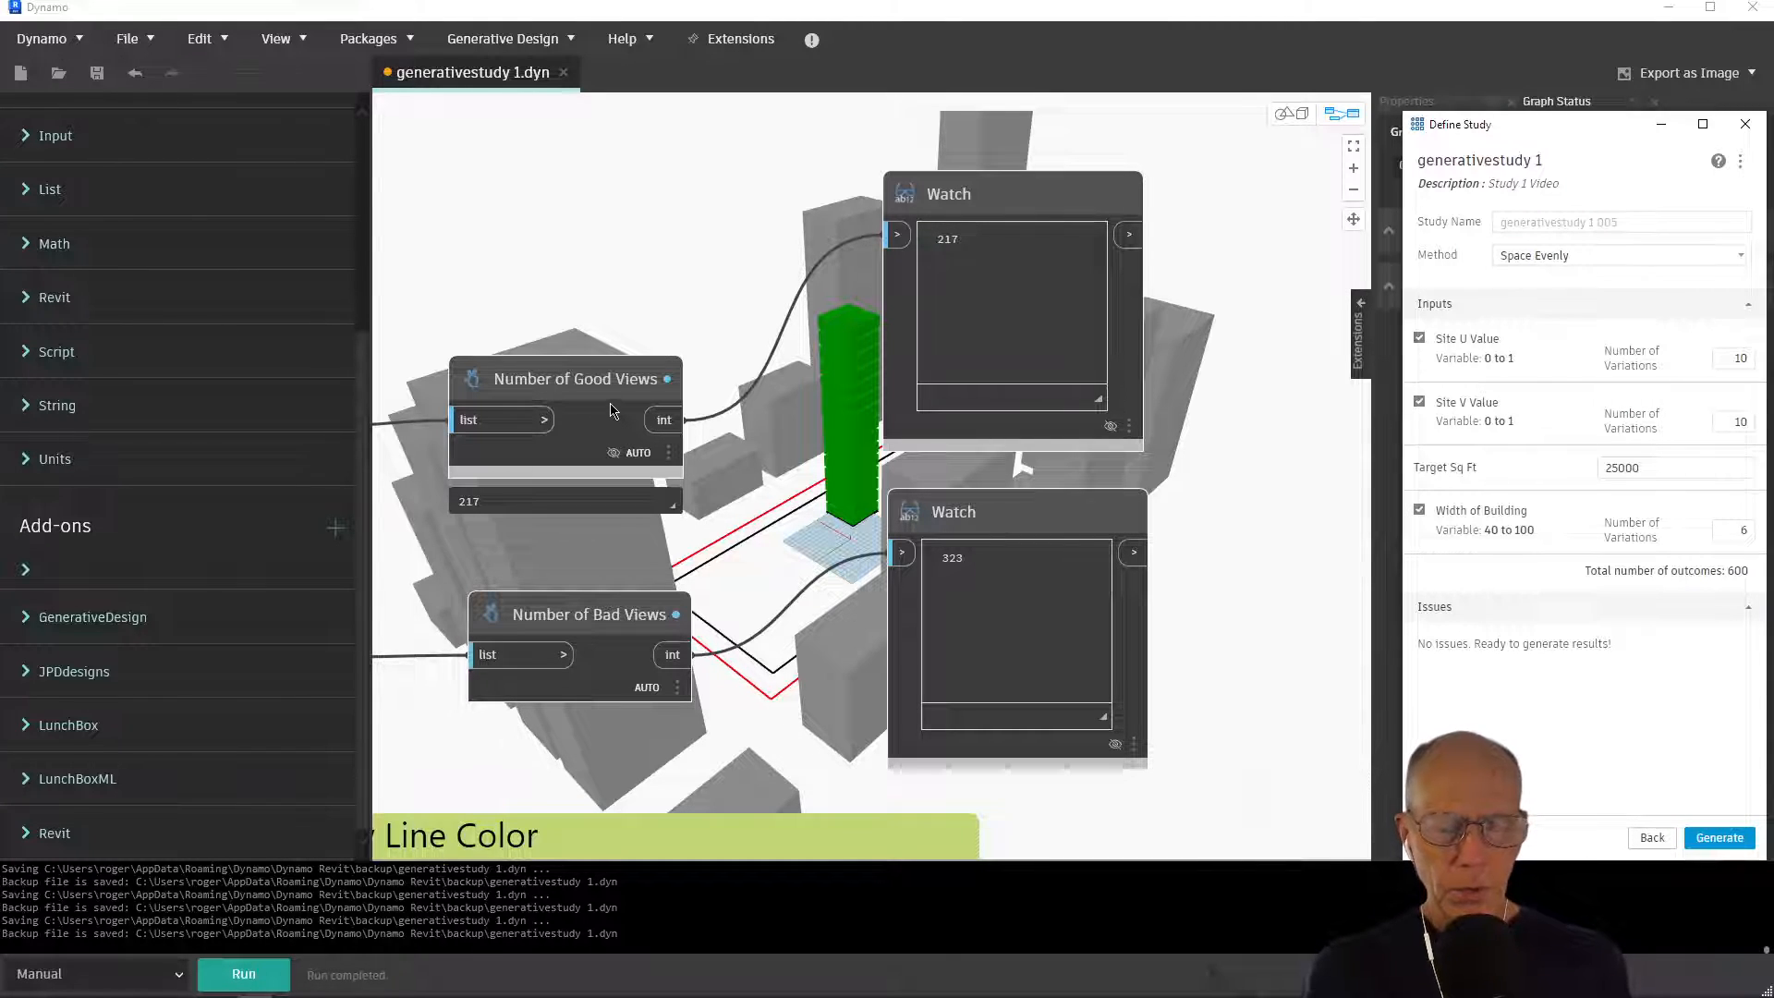